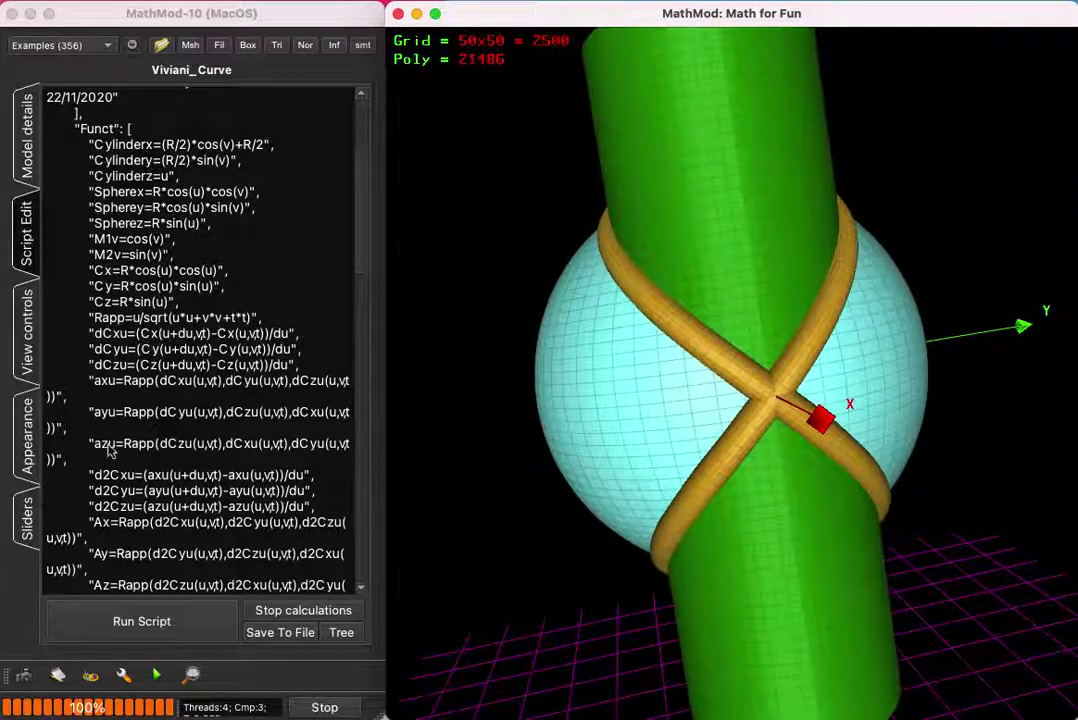
Set the radius parameter R of the Viviani curve model to 5 and inspect the surfaces from another angle
left_click(27, 518)
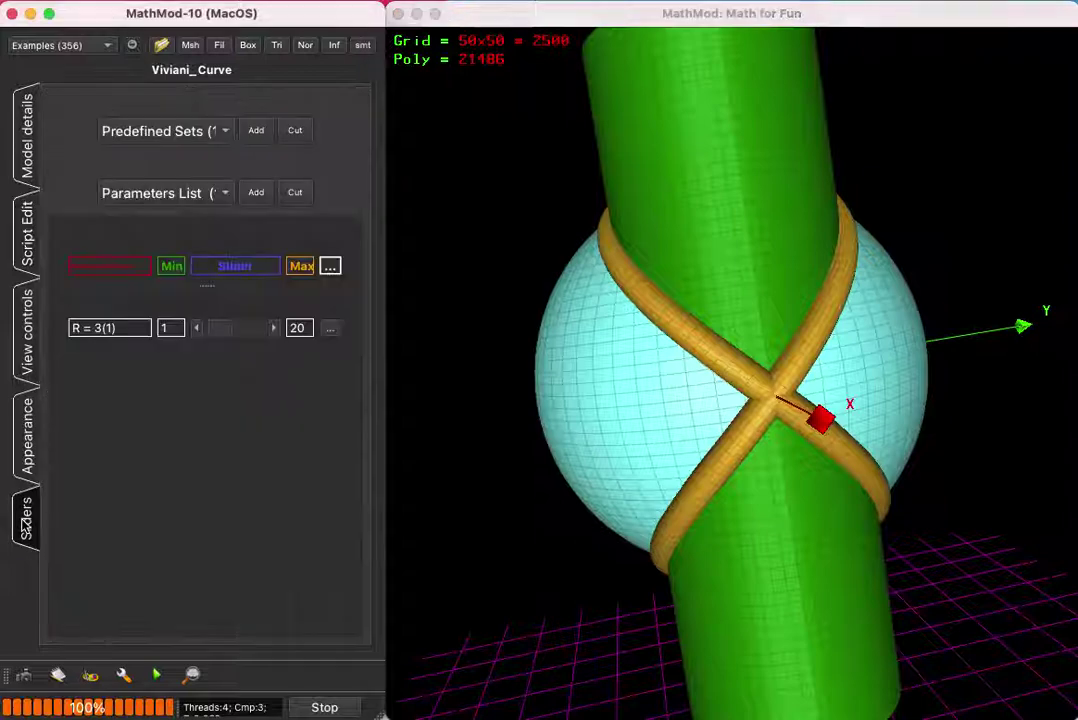
left_click_drag(224, 334, 226, 332)
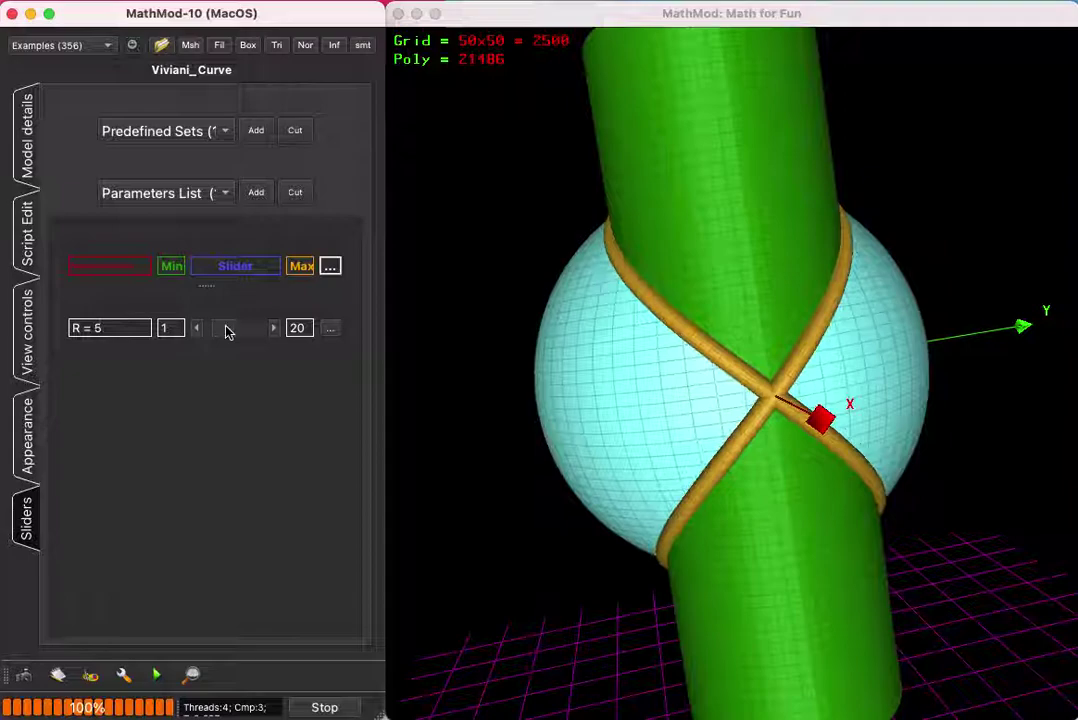
left_click_drag(615, 272, 720, 340)
mouse_move(226, 332)
left_mouse_down()
mouse_move(236, 337)
mouse_move(219, 325)
mouse_move(228, 332)
left_mouse_up()
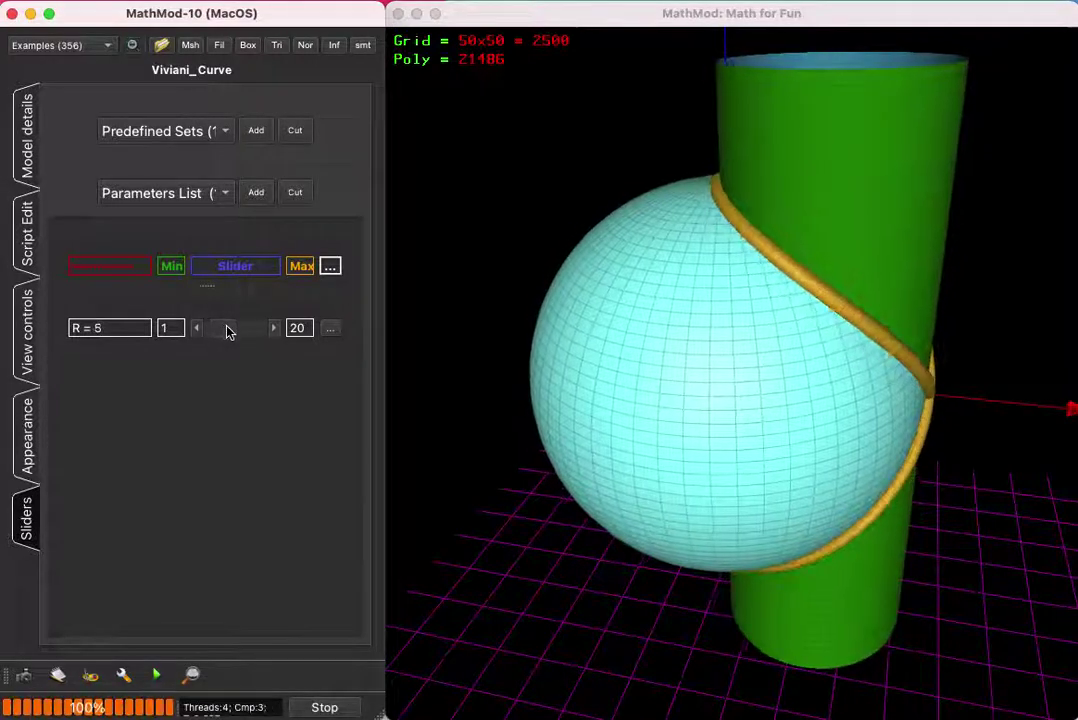
left_click_drag(767, 352, 719, 383)
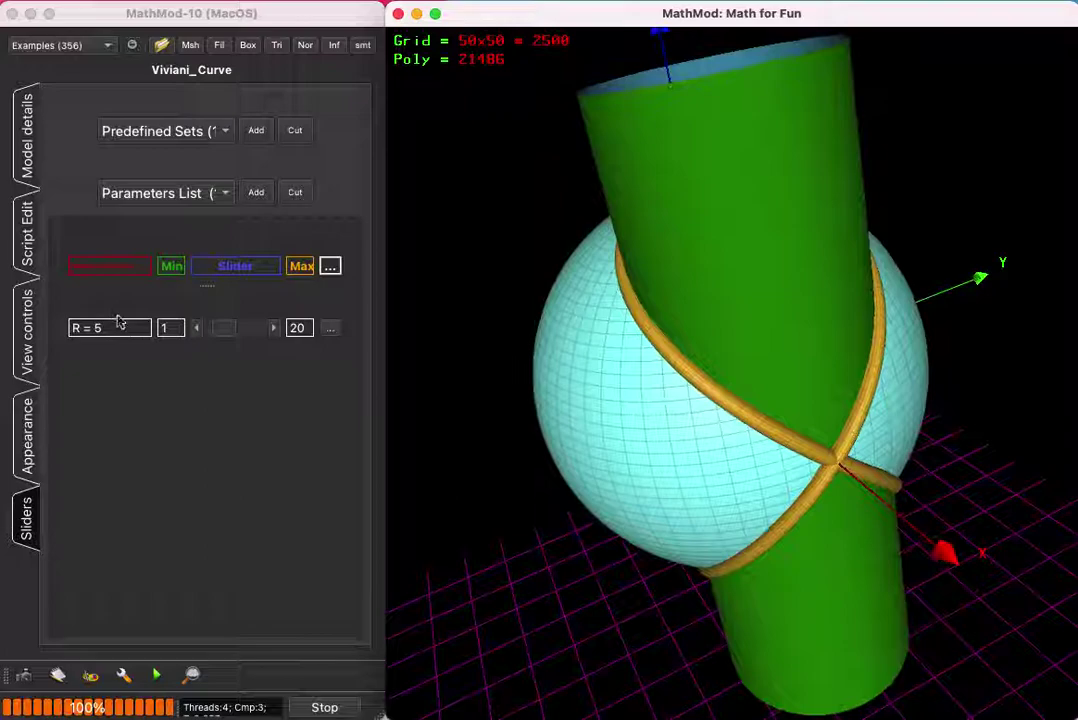
Choose the Cylinder component and adjust its front surface transparency to make it see-through
left_click(28, 425)
left_click_drag(510, 387, 755, 350)
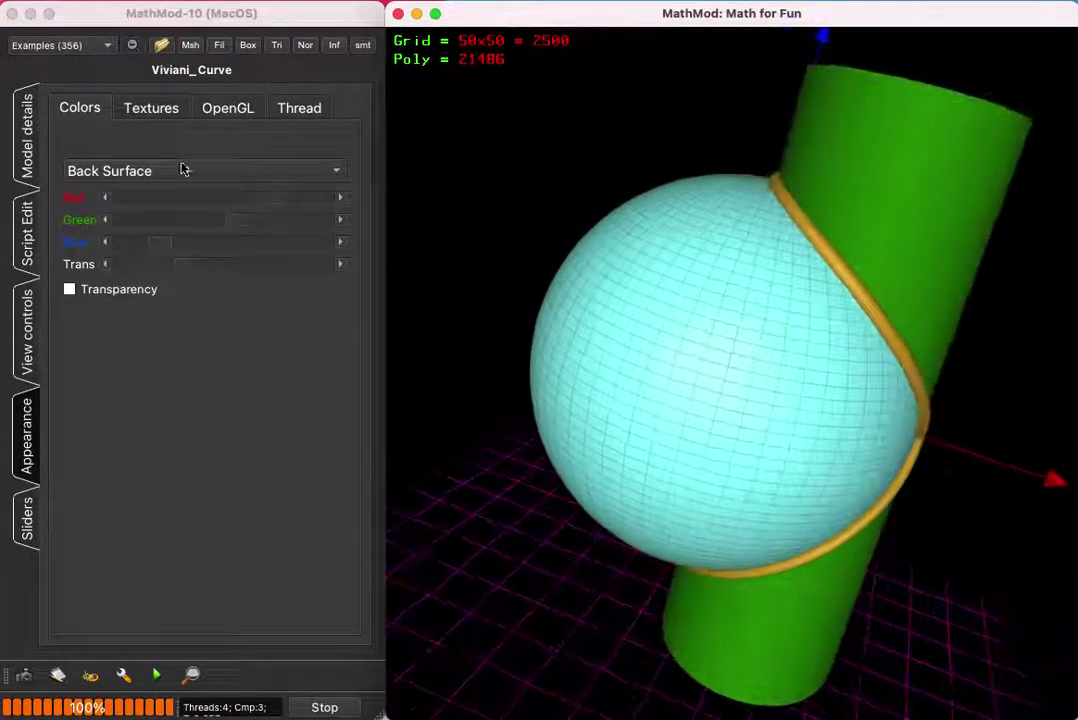
left_click(30, 139)
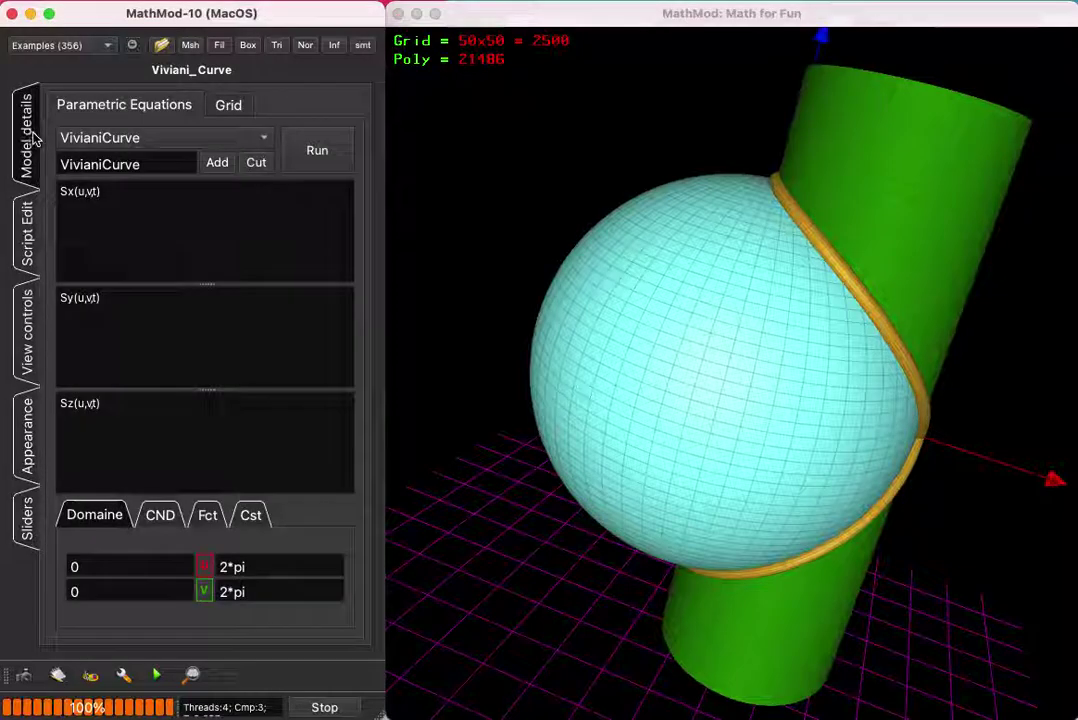
left_click(99, 145)
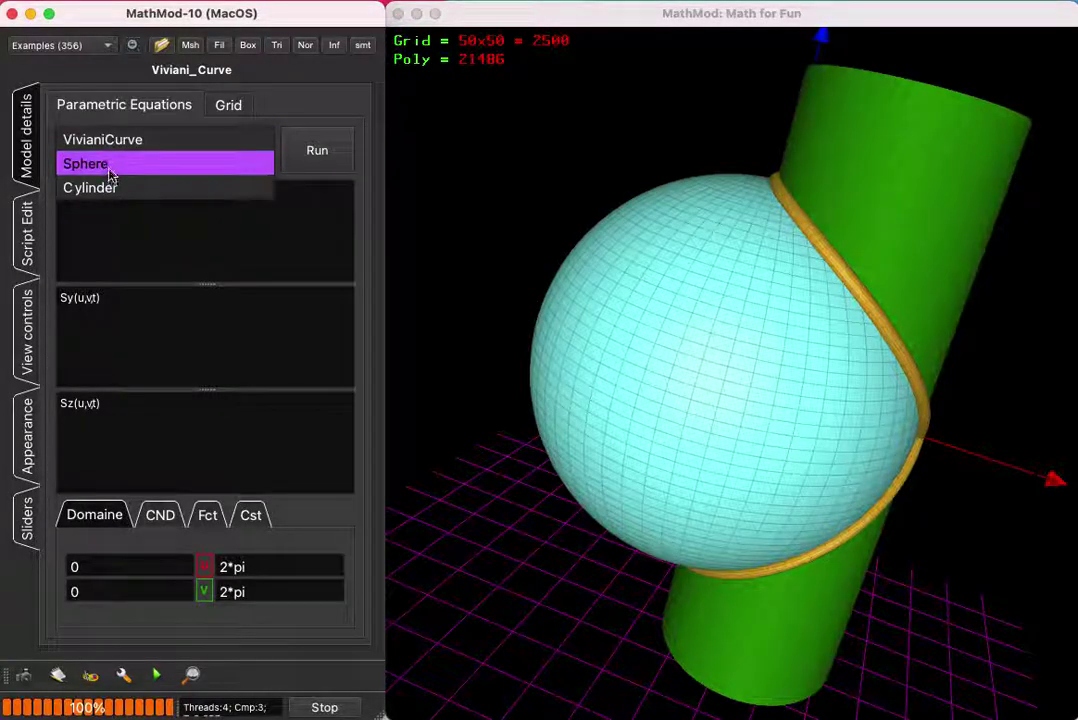
left_click(92, 188)
mouse_move(770, 354)
left_mouse_down()
mouse_move(717, 351)
mouse_move(779, 341)
left_mouse_up()
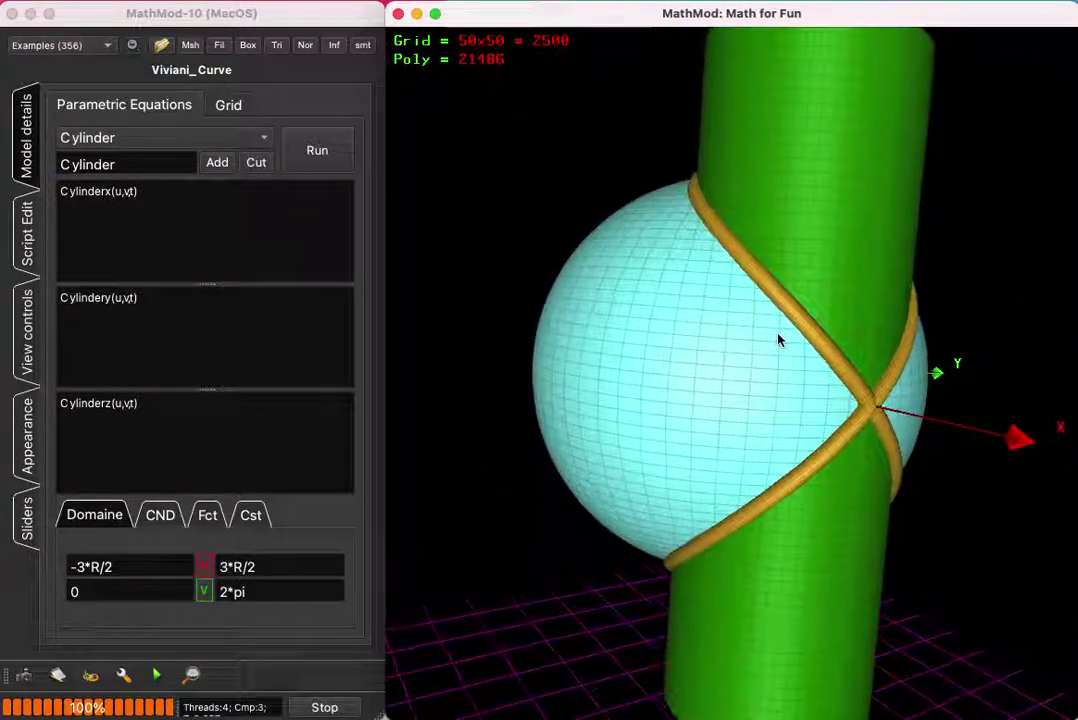
left_click(27, 447)
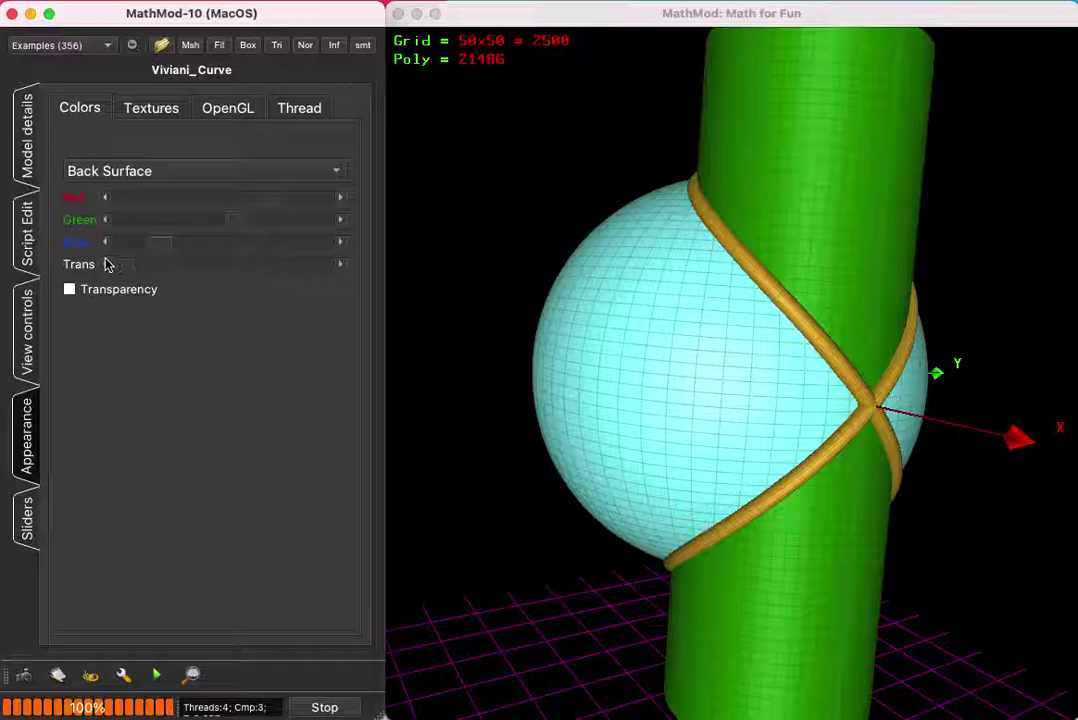
left_click(175, 173)
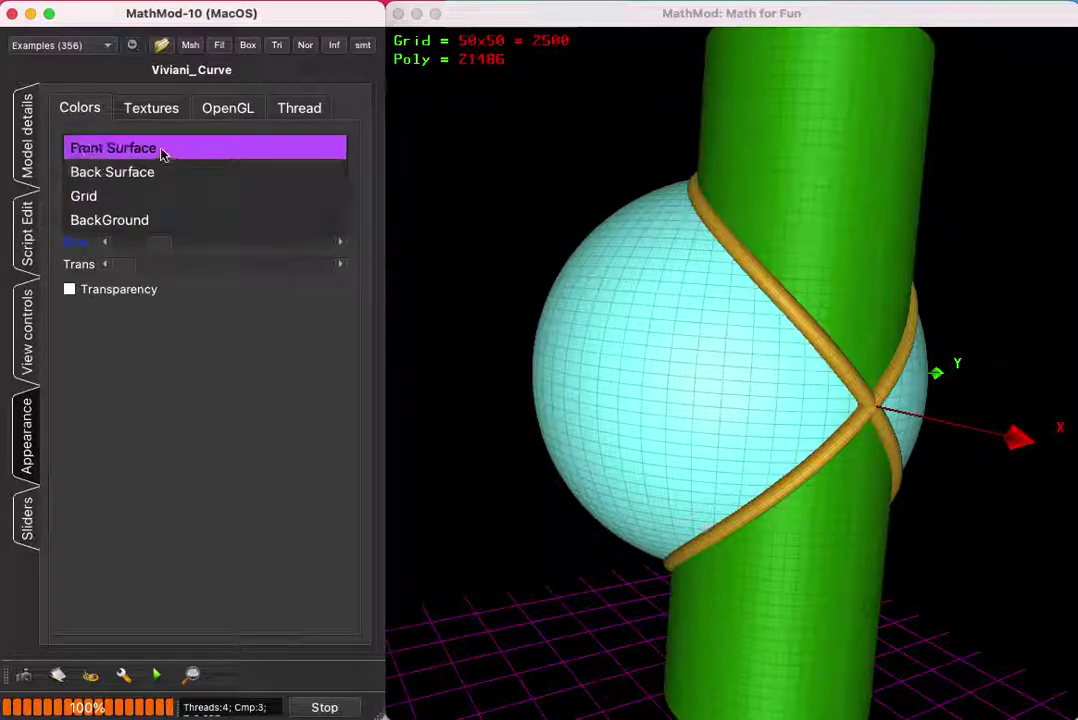
left_click(161, 150)
left_click_drag(128, 265, 208, 270)
left_click_drag(621, 286, 585, 265)
Choose the Sphere component and adjust its front surface transparency to make it semi-transparent
left_click(25, 145)
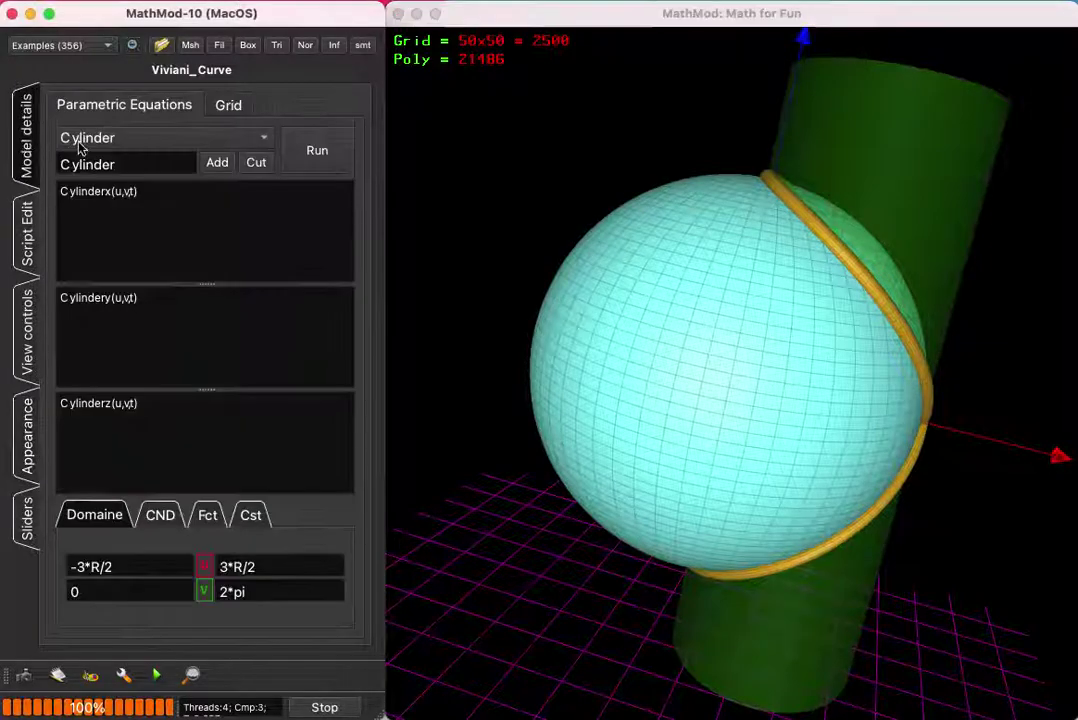
left_click(105, 139)
left_click(112, 122)
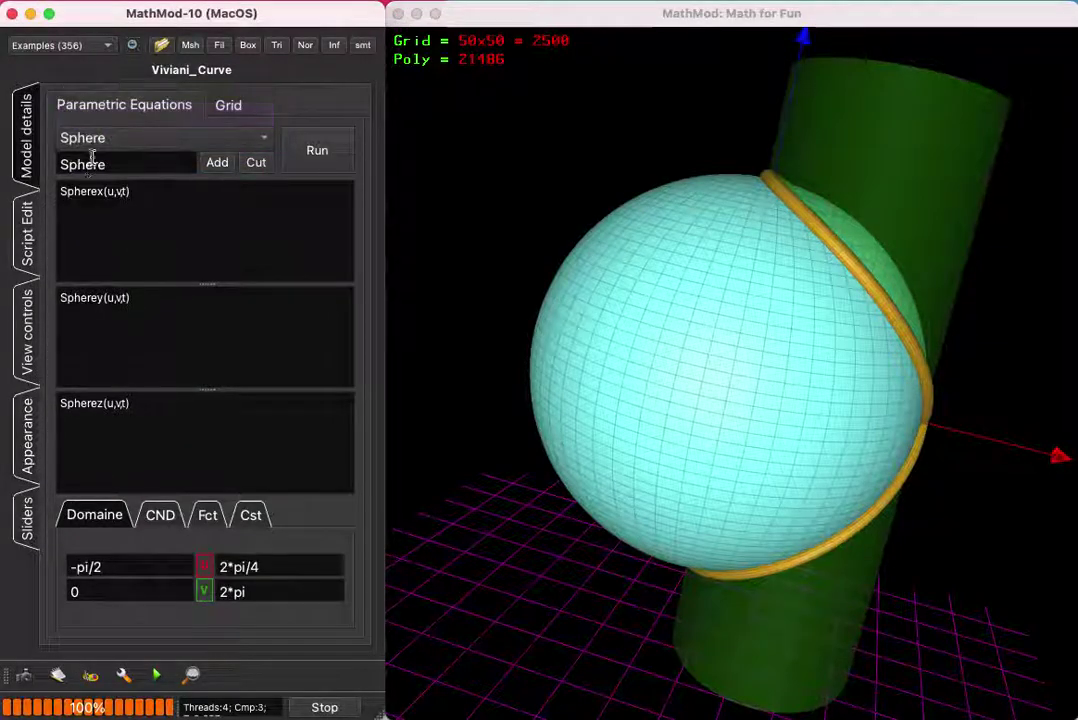
left_click(30, 430)
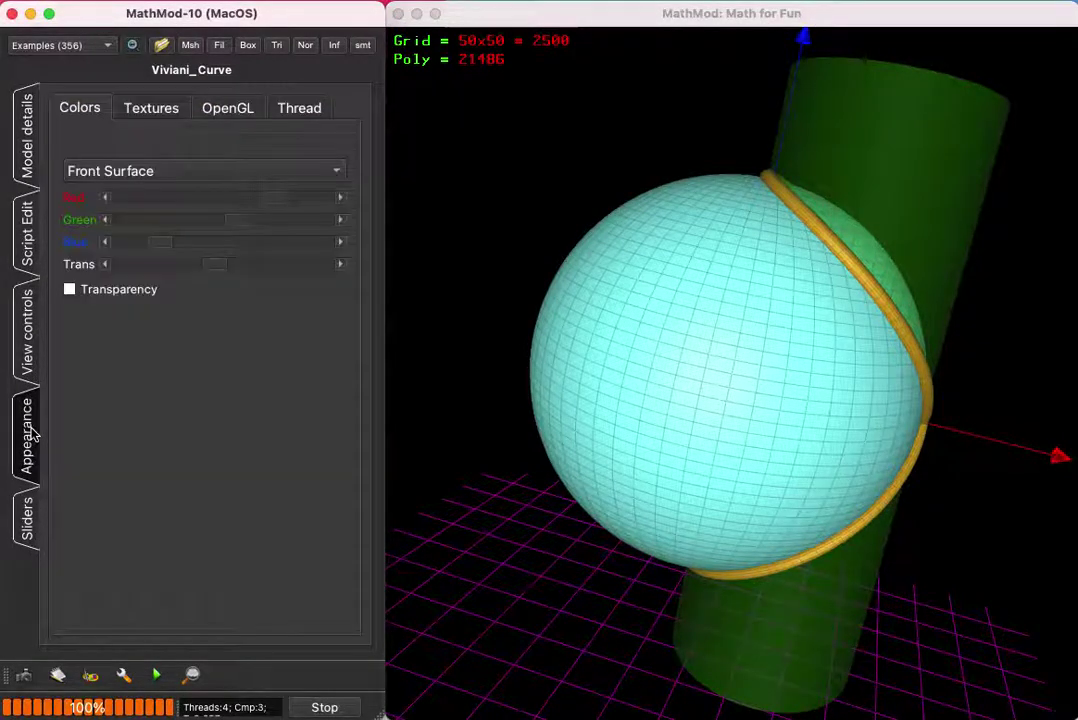
left_click(151, 170)
left_click(151, 173)
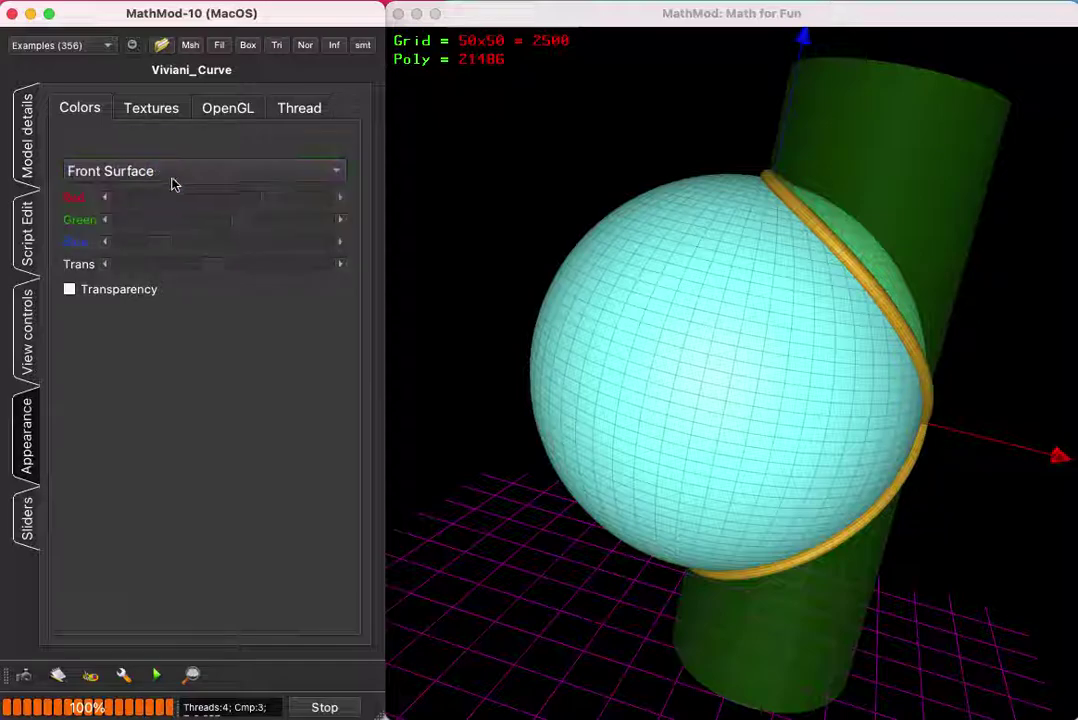
left_click_drag(213, 269, 222, 269)
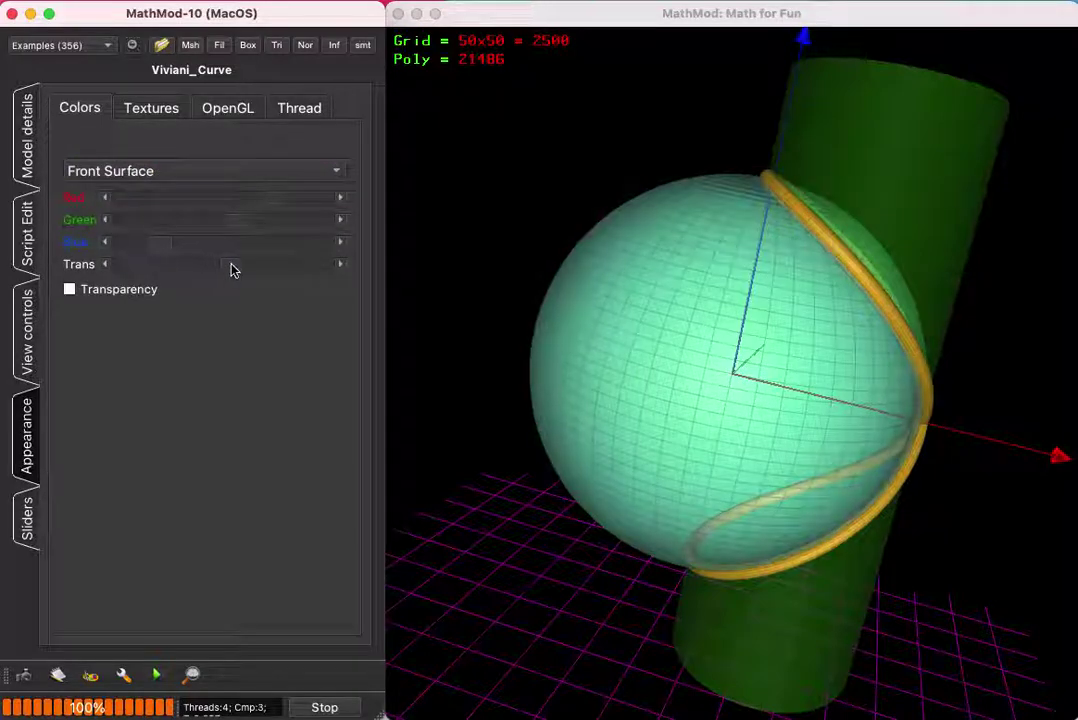
Adjust the Sphere's back surface transparency so the cylinder and curve show through it
left_click(164, 173)
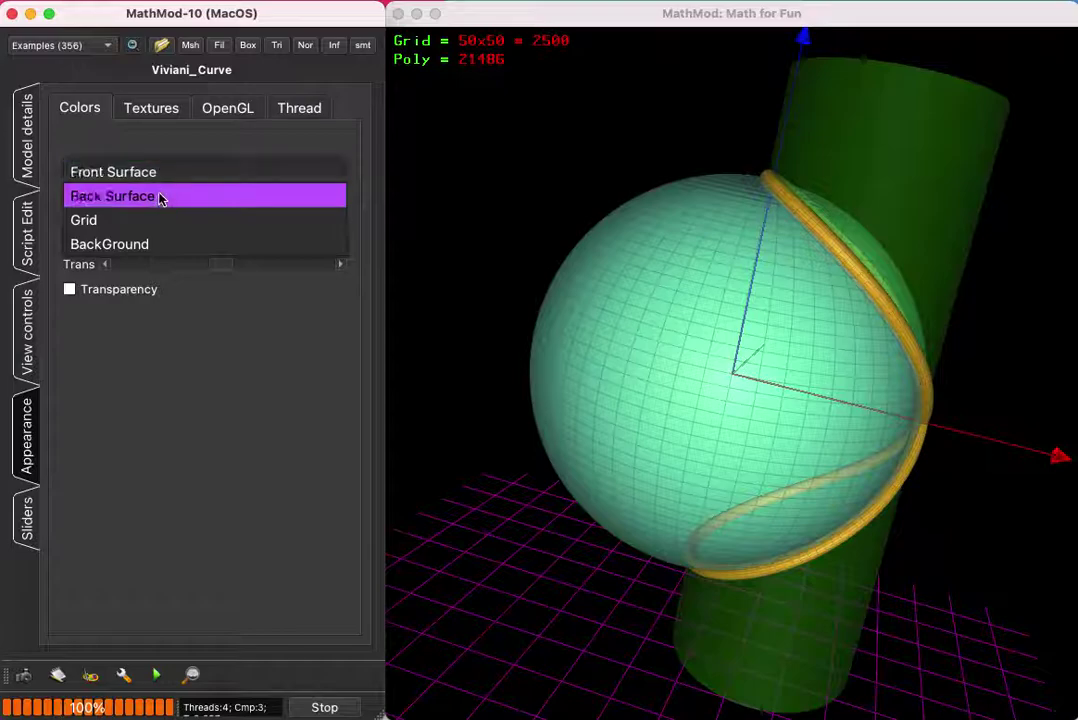
left_click(161, 197)
left_click_drag(218, 266, 104, 243)
left_click_drag(675, 289, 603, 374)
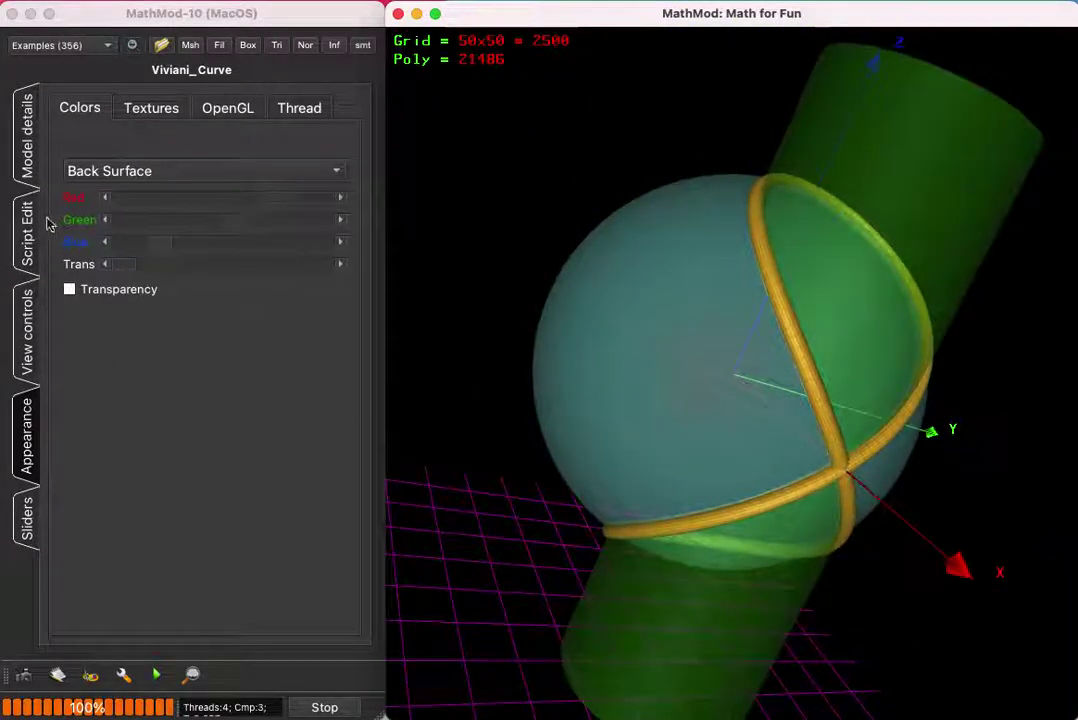
Choose the VivianiCurve component and recolor its back surface orange-red by raising red and lowering green and blue
left_click(27, 170)
left_click(88, 139)
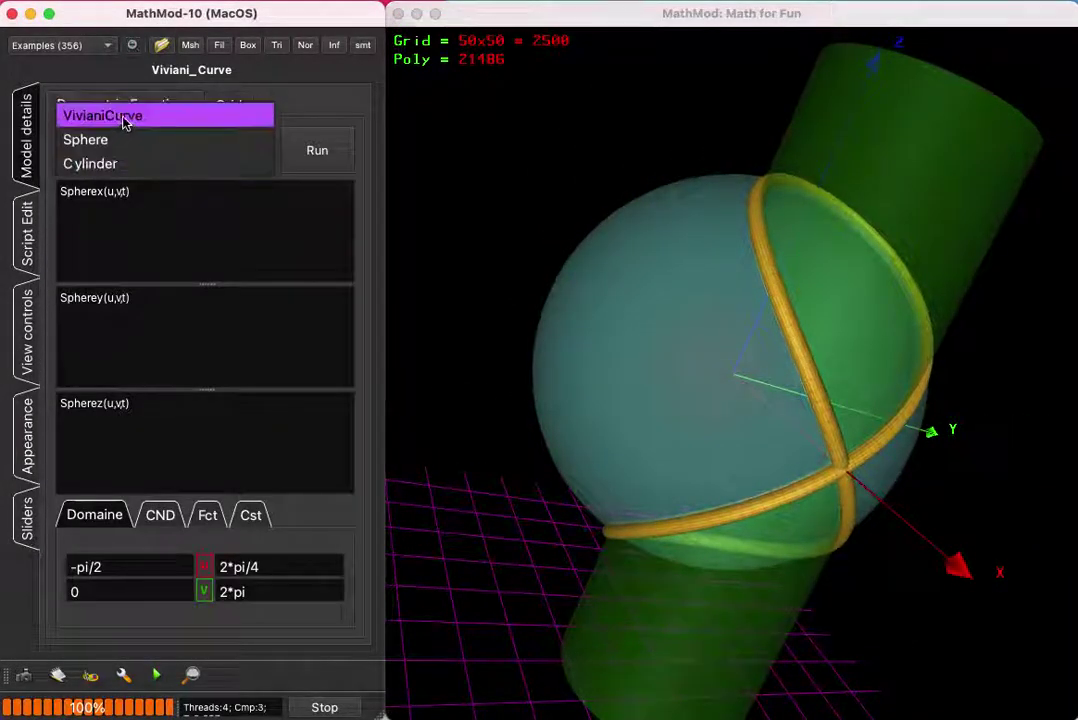
left_click(127, 118)
left_click_drag(818, 353, 729, 284)
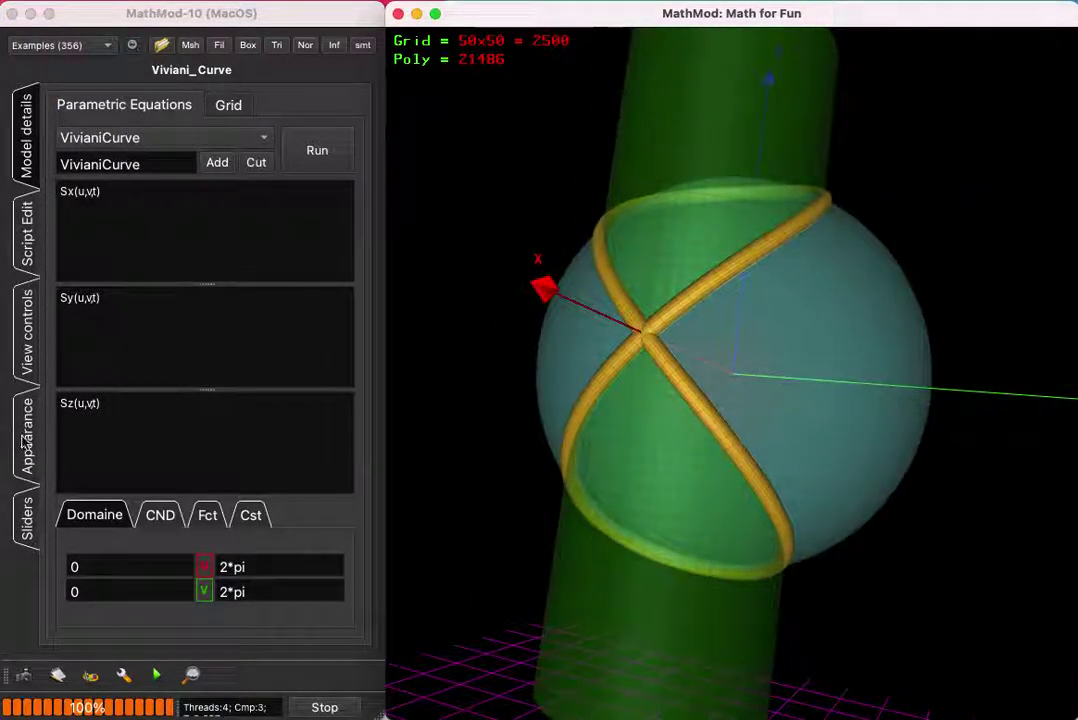
left_click(25, 440)
left_click(162, 175)
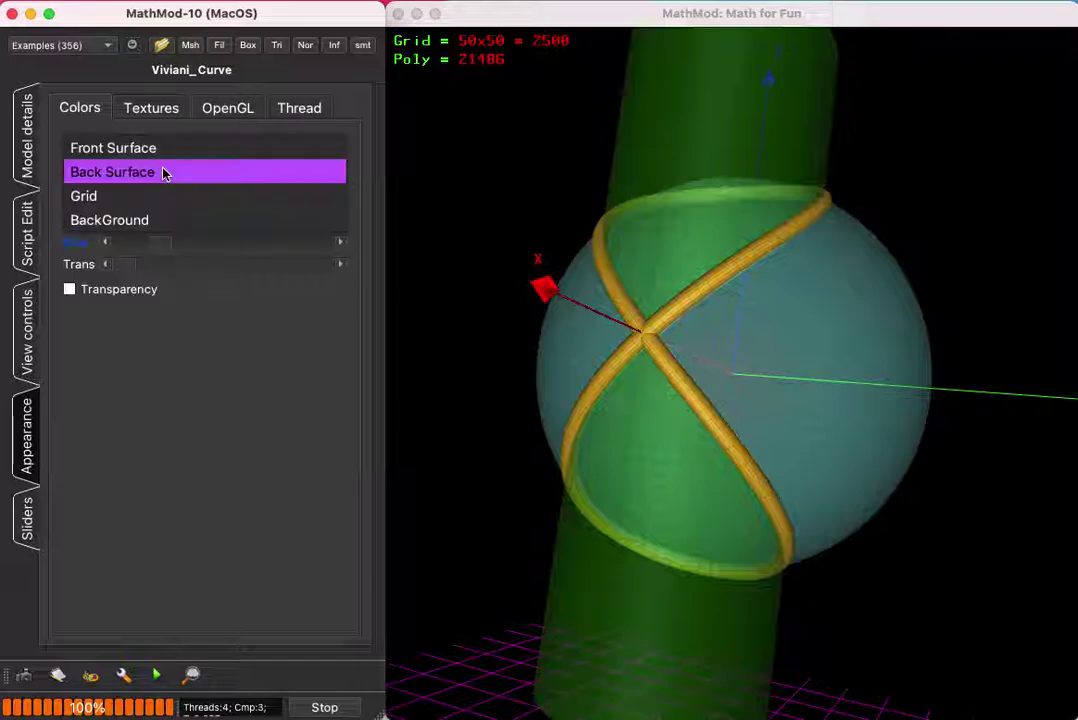
left_click(164, 171)
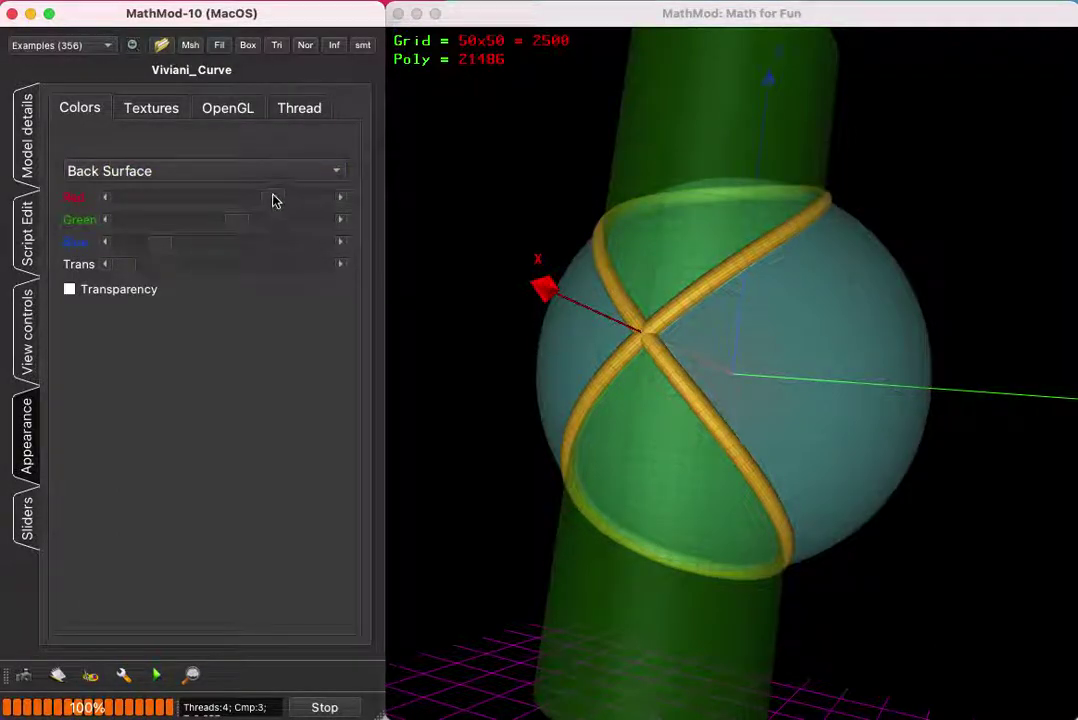
left_click_drag(222, 228, 163, 224)
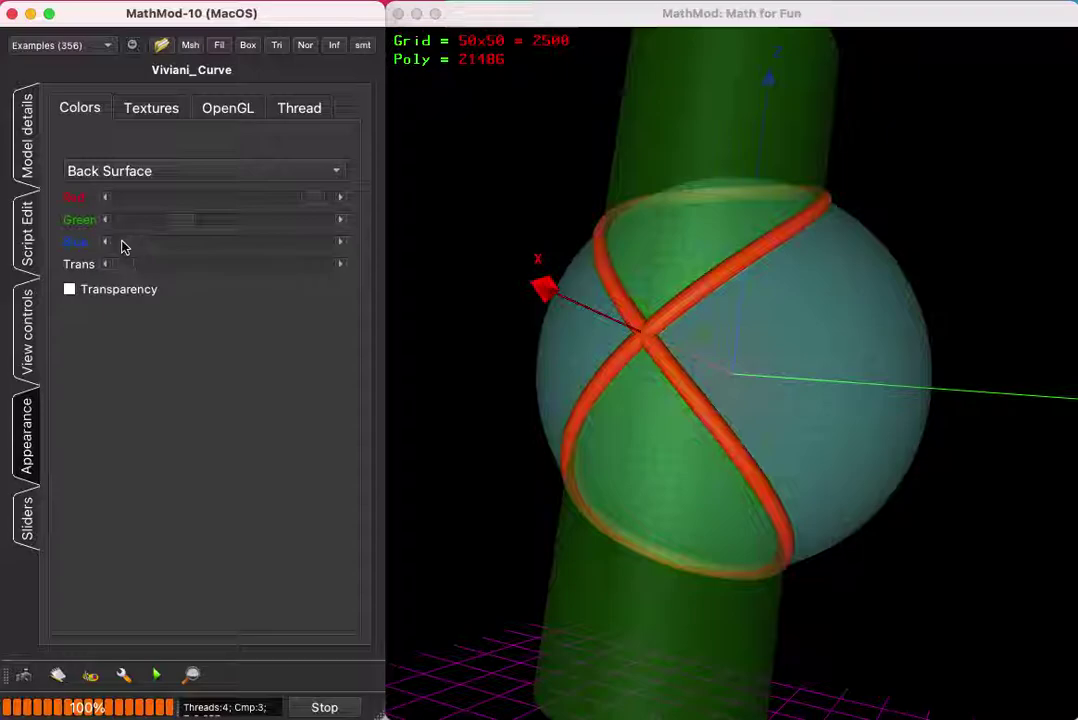
Fine-tune the VivianiCurve's back surface color by raising its red component slightly, and inspect the curve from several angles
left_click_drag(411, 274, 765, 351)
scroll(770, 313, "up", 5)
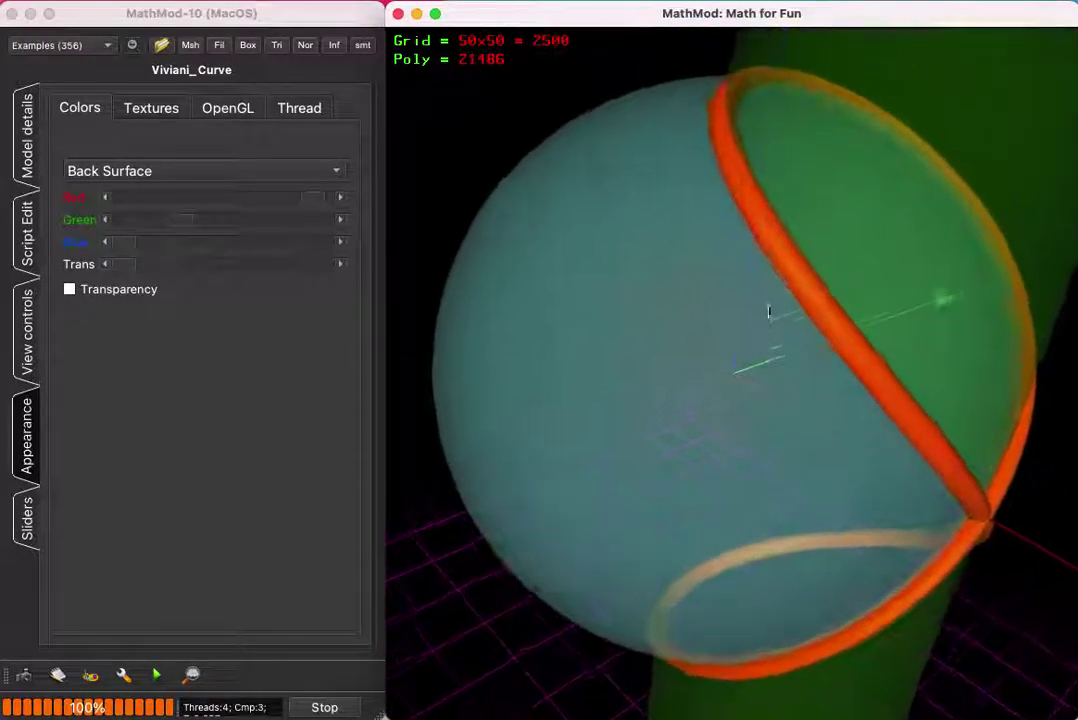
scroll(936, 335, "down", 8)
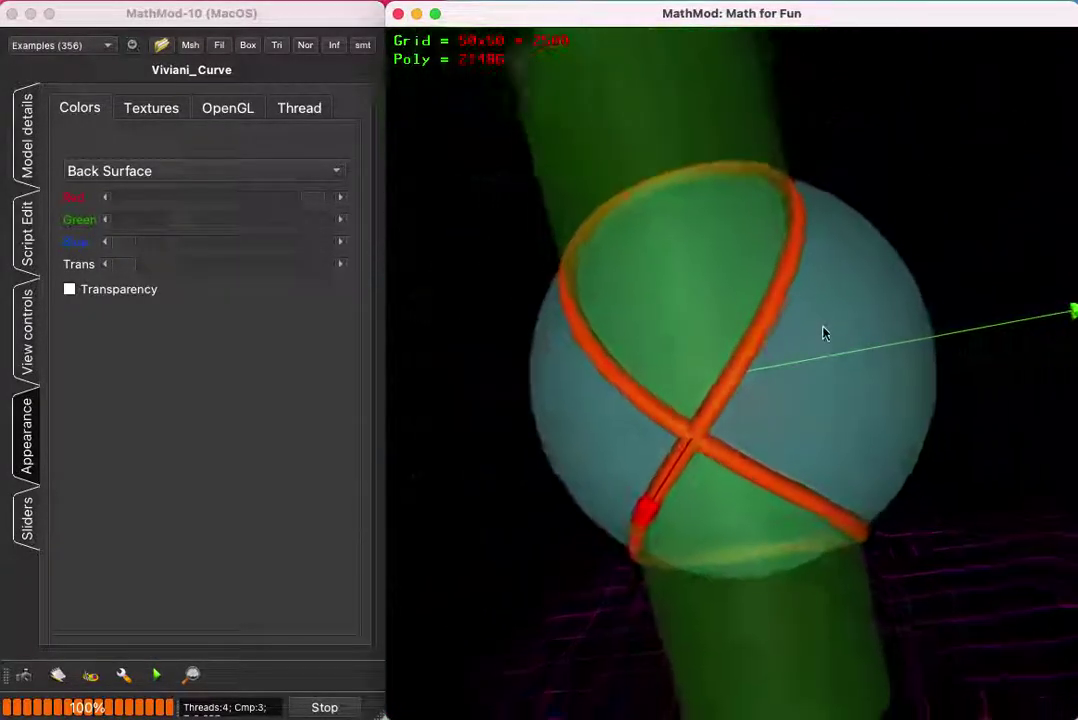
left_click_drag(840, 347, 729, 390)
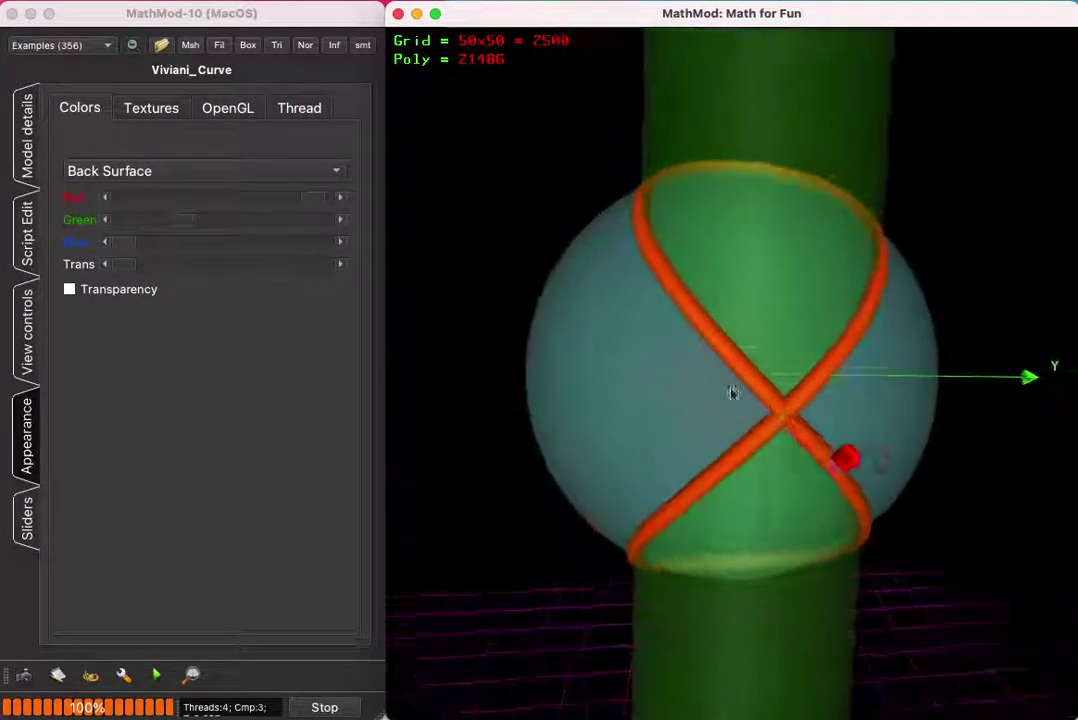
left_click(320, 200)
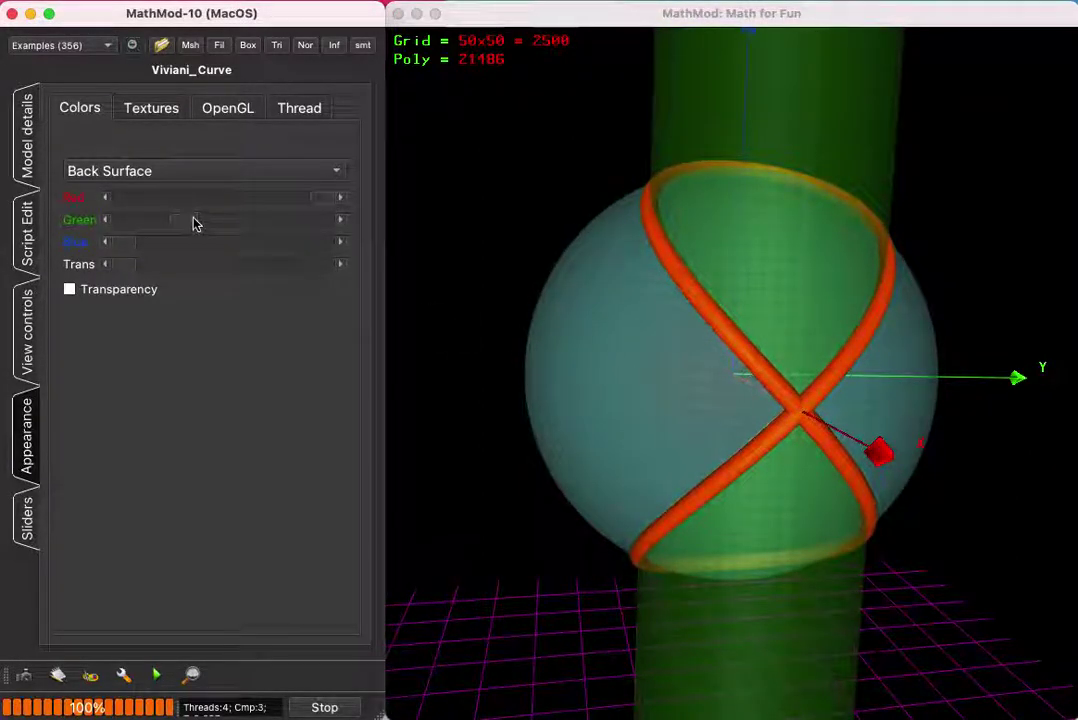
left_click(698, 330)
mouse_move(698, 330)
left_mouse_down()
mouse_move(558, 346)
mouse_move(529, 385)
mouse_move(565, 433)
mouse_move(577, 426)
mouse_move(632, 217)
mouse_move(618, 282)
mouse_move(664, 327)
mouse_move(741, 351)
mouse_move(680, 338)
left_mouse_up()
scroll(676, 325, "up", 3)
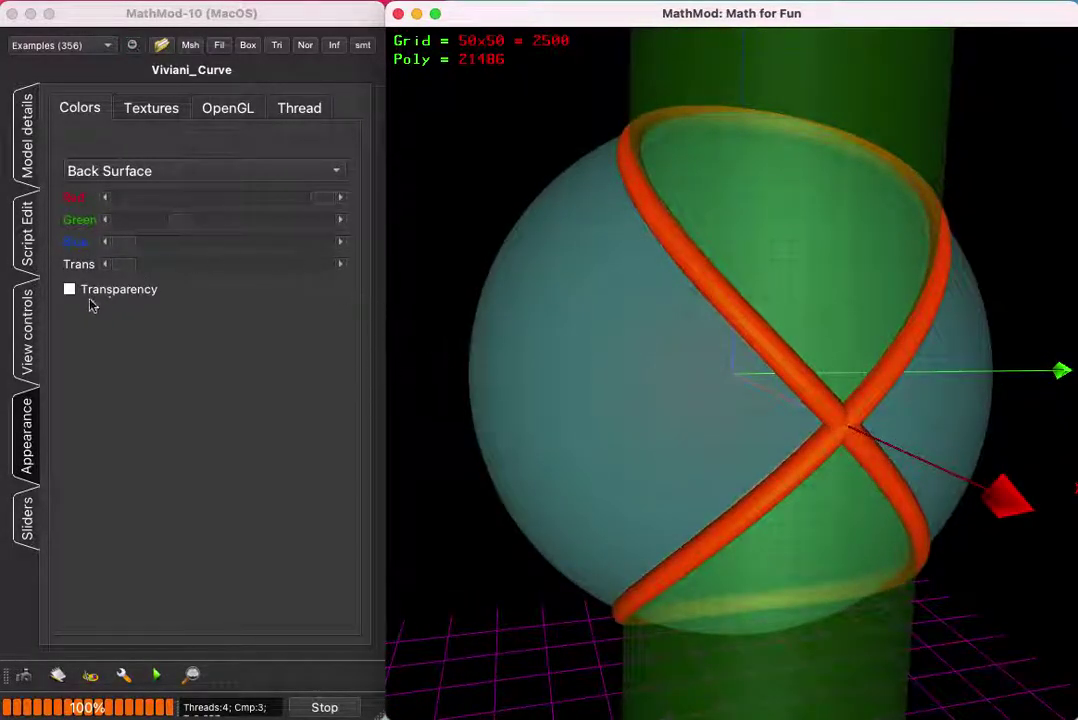
Vary the radius parameter R and set it to 3, inspecting the curve from several angles
left_click(28, 520)
left_click_drag(560, 430, 838, 446)
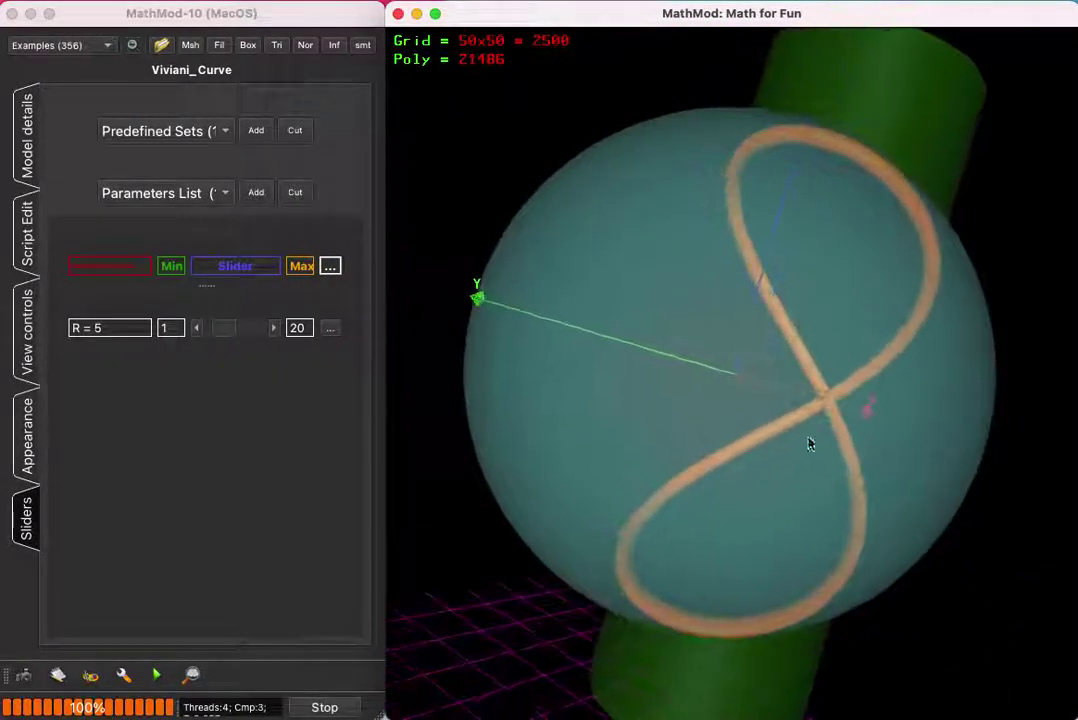
mouse_move(224, 335)
left_mouse_down()
mouse_move(238, 335)
mouse_move(203, 335)
left_mouse_up()
left_click_drag(702, 347, 424, 351)
left_click(229, 332)
left_click_drag(229, 332, 228, 333)
left_click_drag(811, 321, 666, 313)
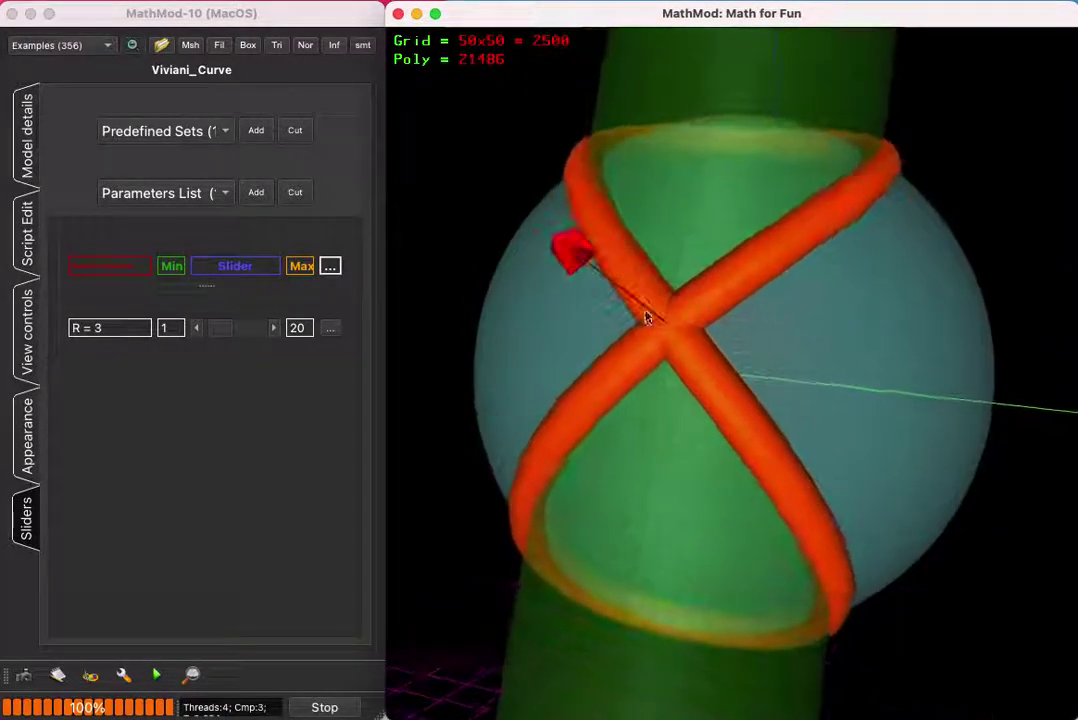
Increase the radius parameter R in single increments and lower it back to 3
left_click(275, 329)
left_click(275, 329)
left_click(275, 329)
left_click(275, 329)
left_click(199, 329)
left_click(199, 329)
left_click(199, 329)
left_click(199, 329)
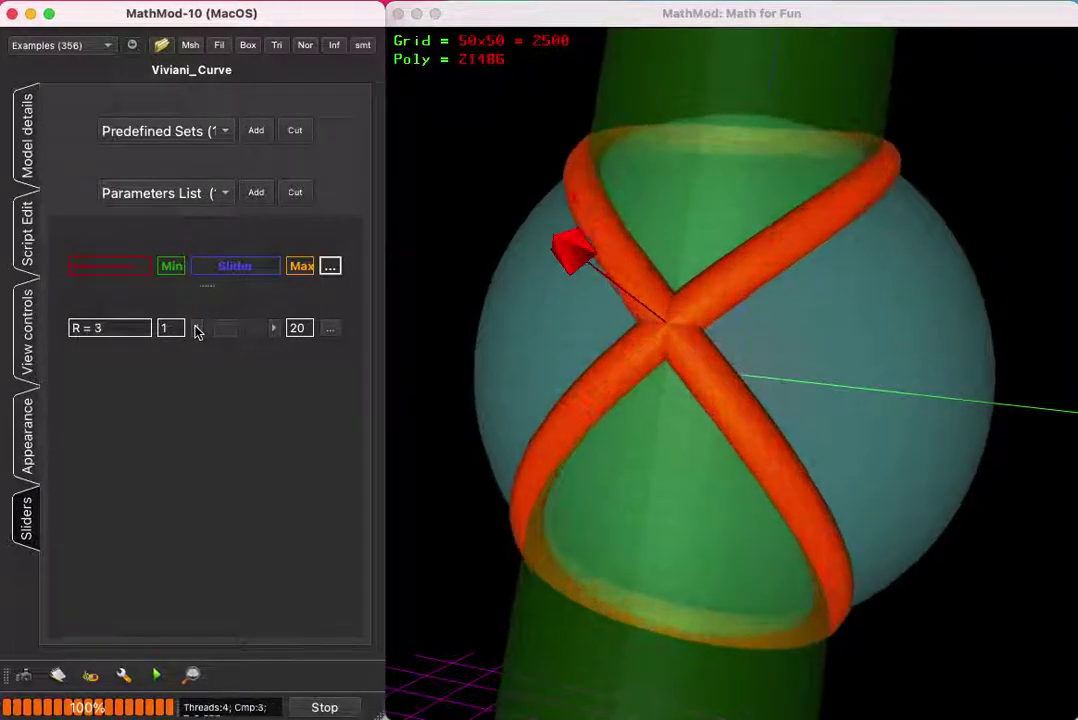
left_click(199, 329)
left_click(199, 329)
Raise the radius parameter R to 6, and reduce it to 2 to thicken the curve
left_click(226, 333)
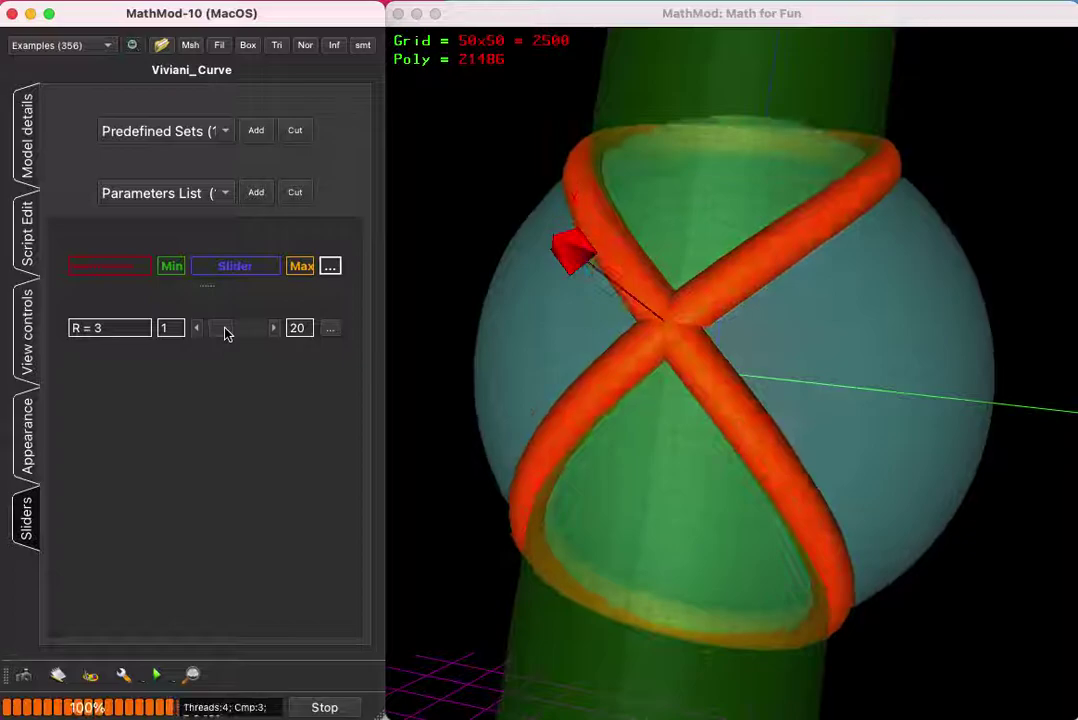
left_click(226, 333)
left_click_drag(828, 315, 825, 351)
left_click(274, 332)
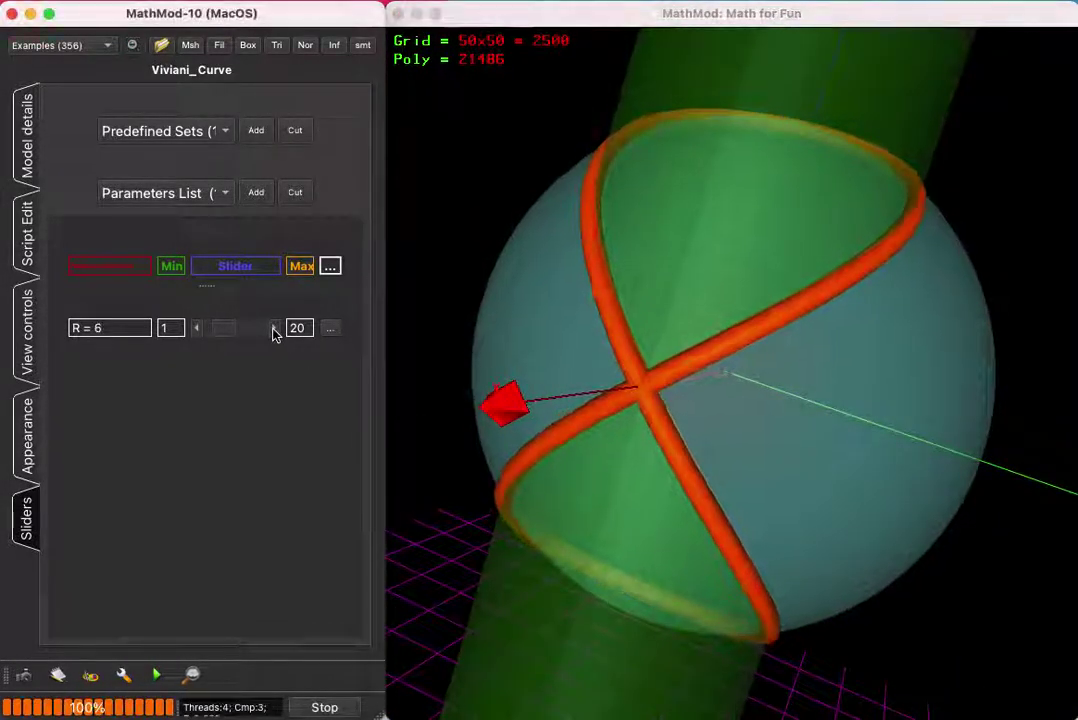
left_click_drag(234, 341, 222, 337)
left_click_drag(615, 322, 590, 344)
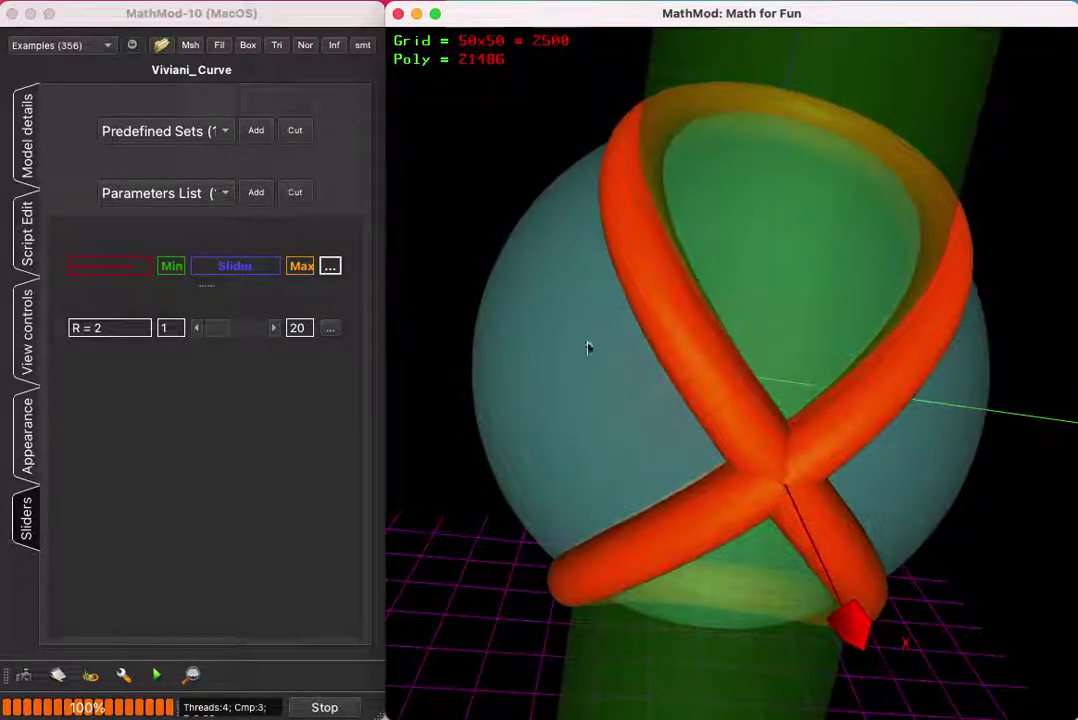
Make the Cylinder's front surface almost fully transparent, leaving the sphere and curve in view from the side
left_click(27, 152)
left_click(76, 137)
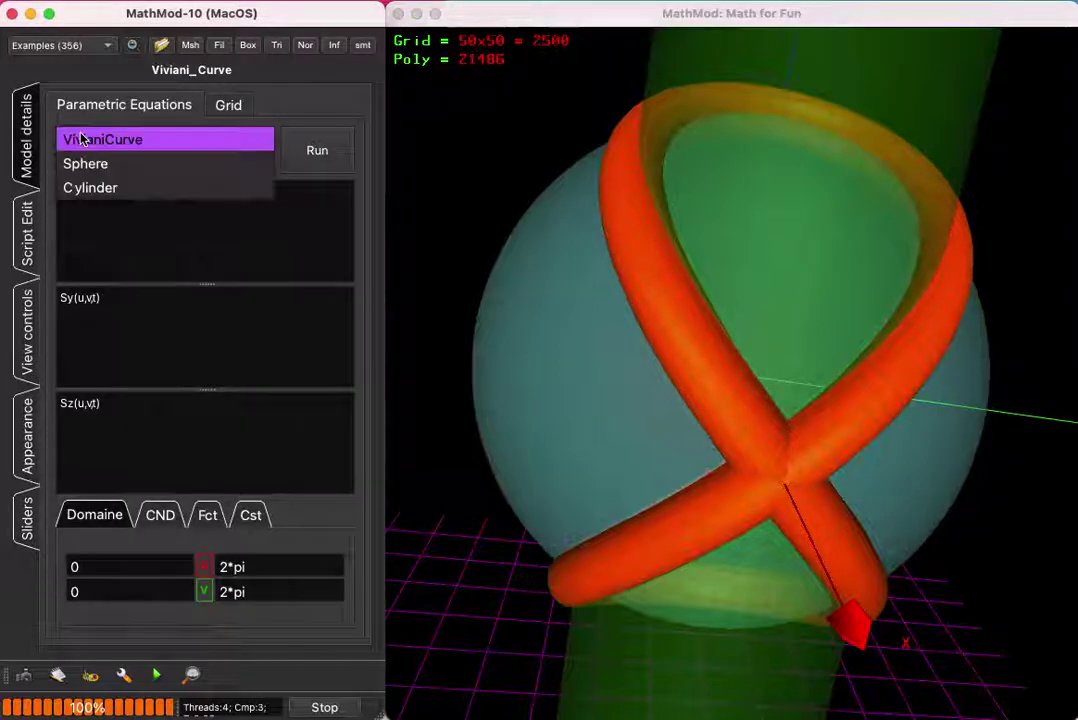
left_click(91, 185)
left_click_drag(548, 293, 741, 365)
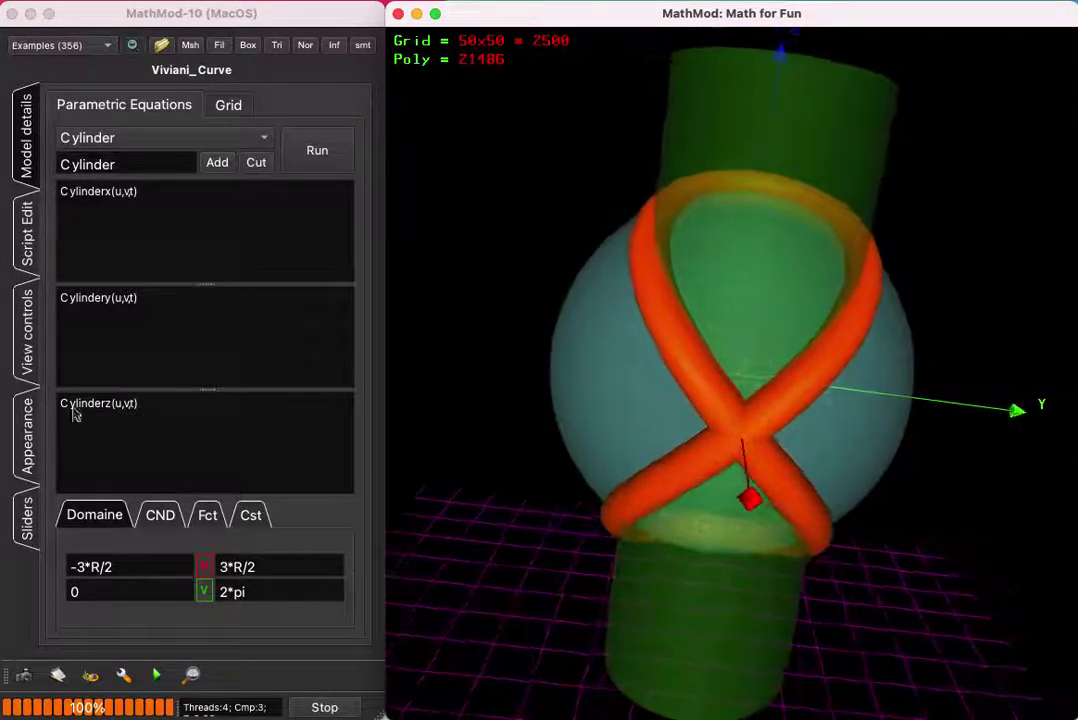
left_click(27, 455)
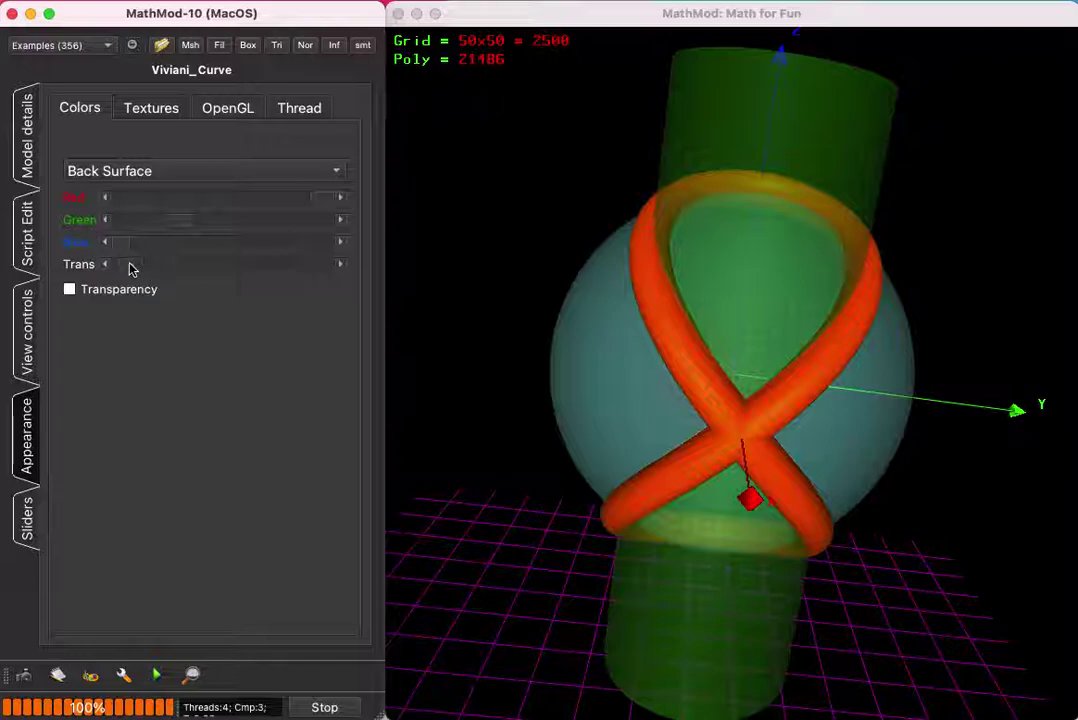
left_click(166, 175)
left_click(146, 150)
left_click_drag(123, 267, 146, 263)
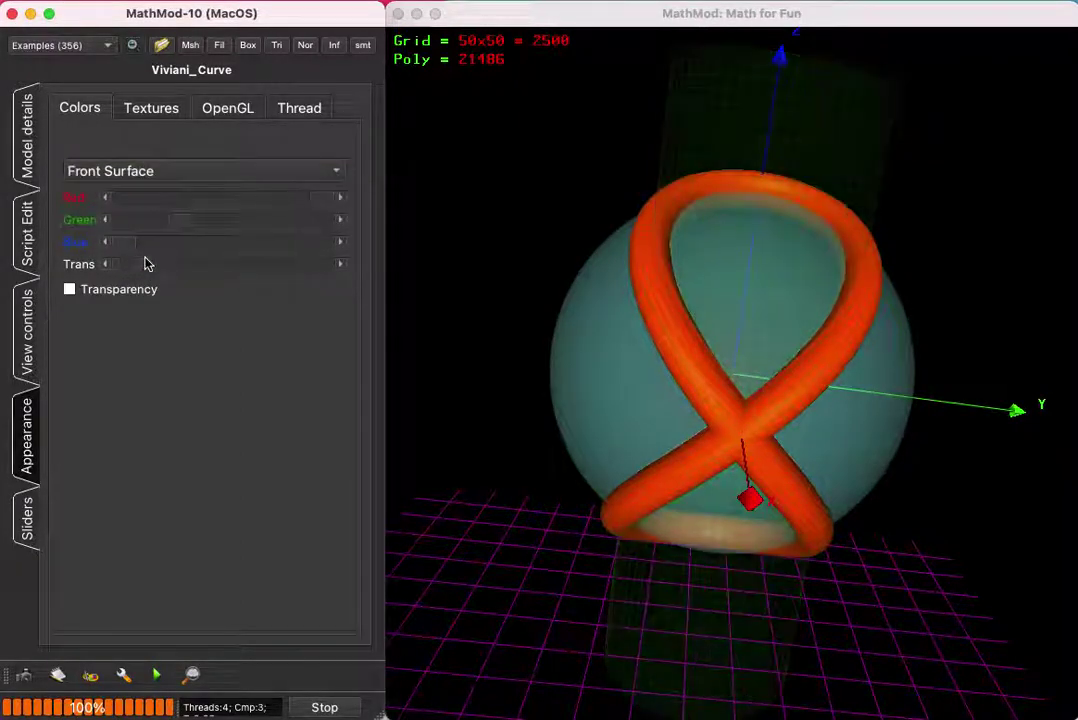
left_click_drag(568, 282, 645, 313)
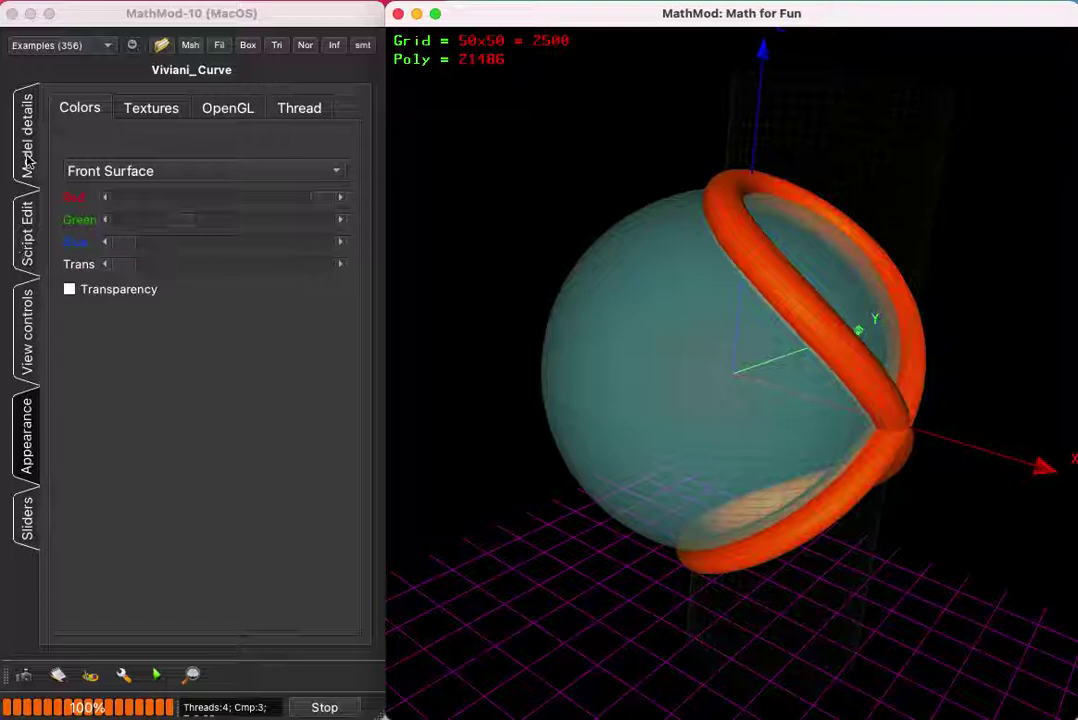
Make the Sphere's front surface almost fully transparent to isolate the Viviani curve, and inspect it up close
left_click(30, 163)
left_click(100, 141)
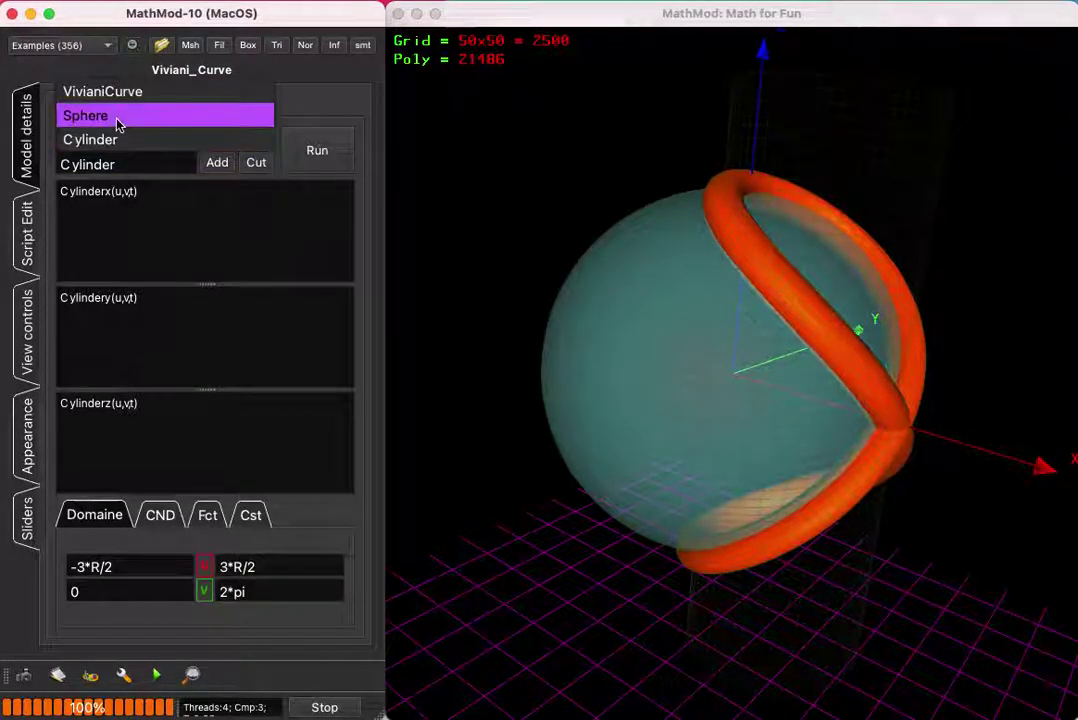
left_click(118, 120)
left_click(29, 455)
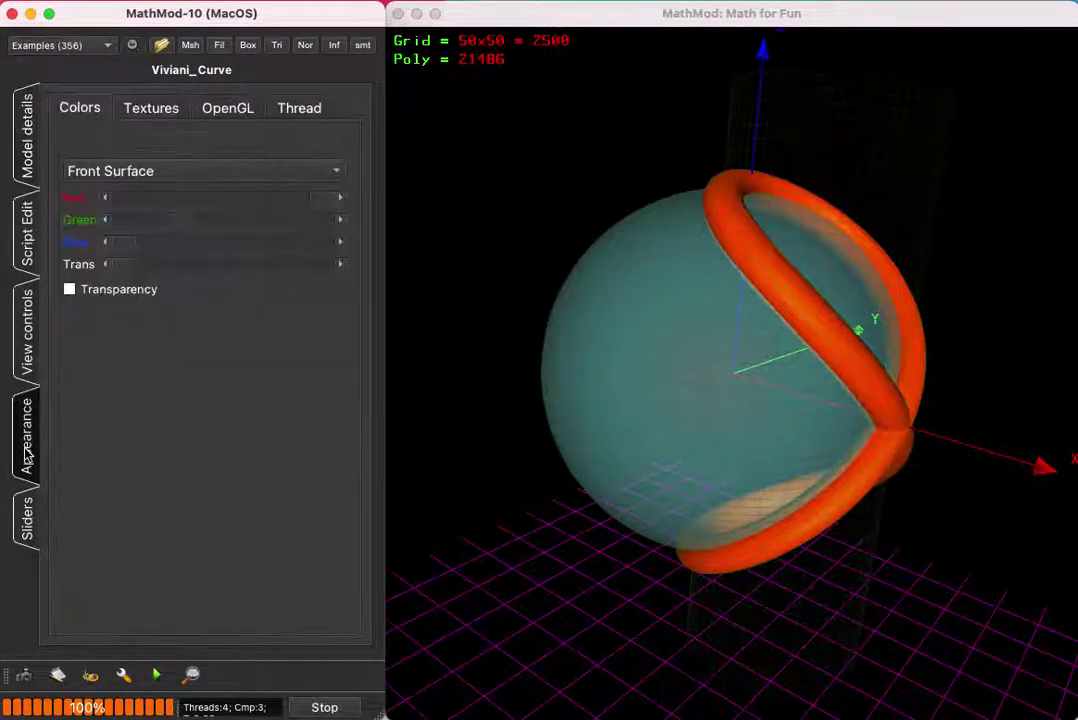
left_click(128, 266)
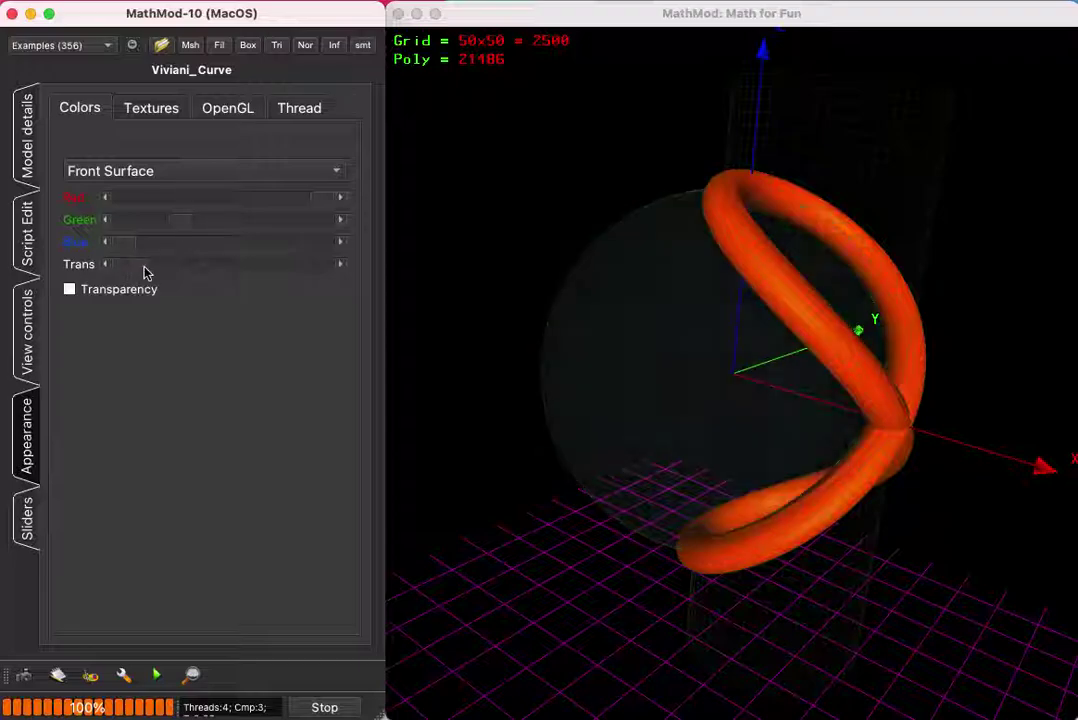
left_click(105, 263)
left_click_drag(703, 357, 537, 346)
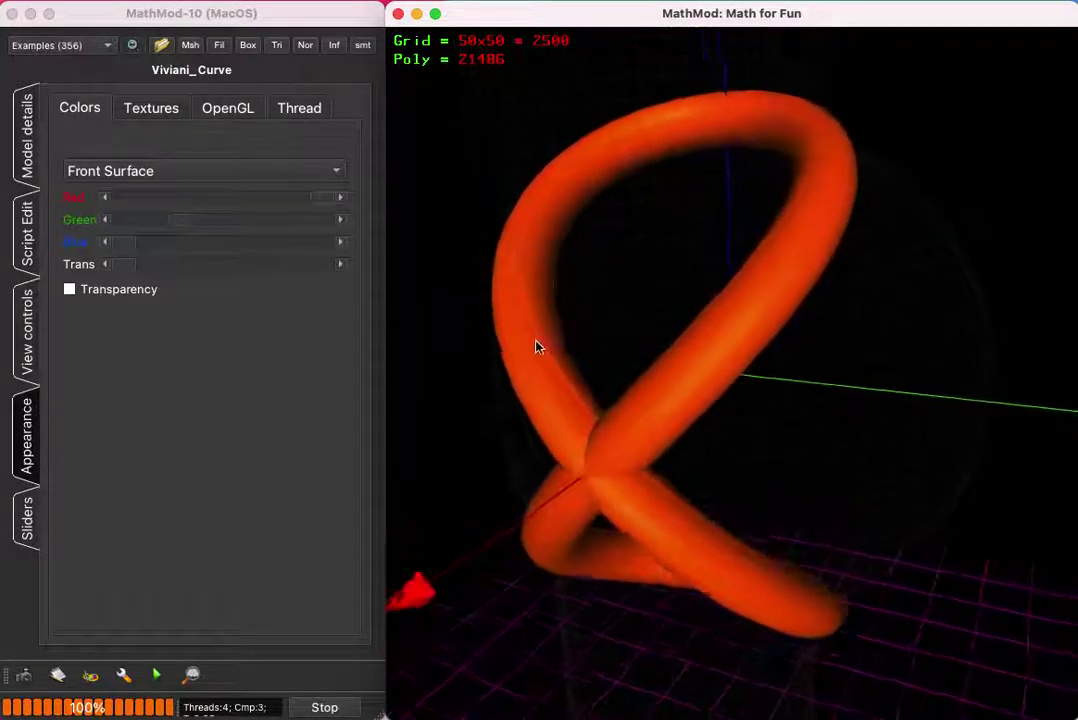
Switch the color target to Grid and examine the isolated curve from several angles and distances
left_click(197, 171)
left_click(161, 219)
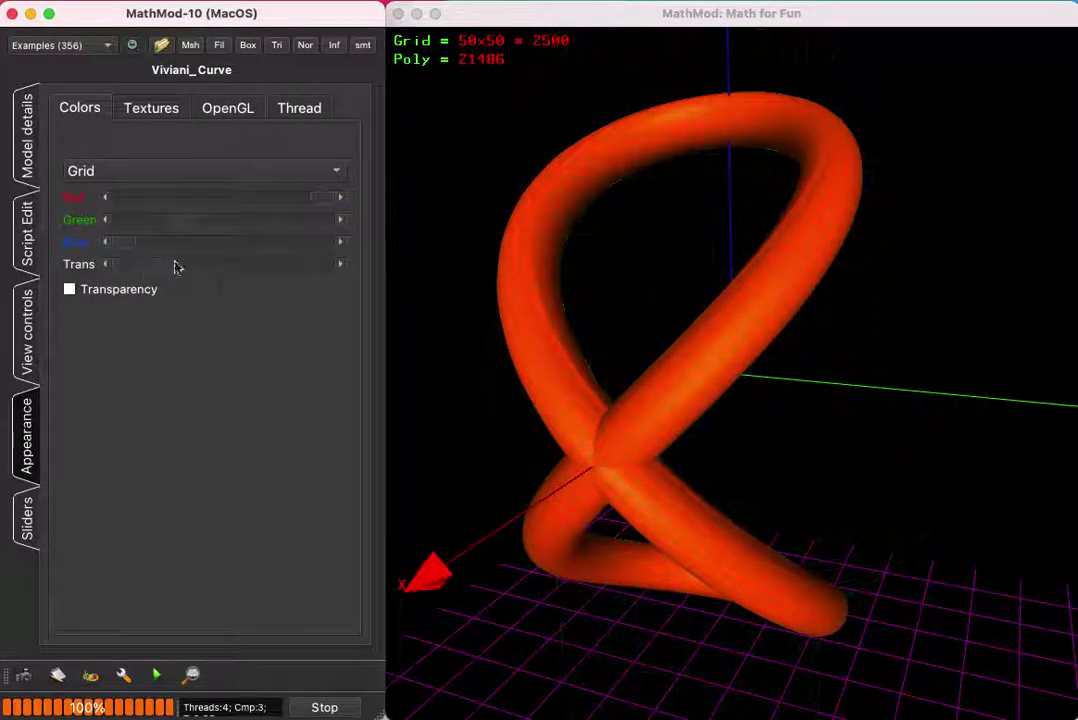
left_click_drag(660, 298, 535, 248)
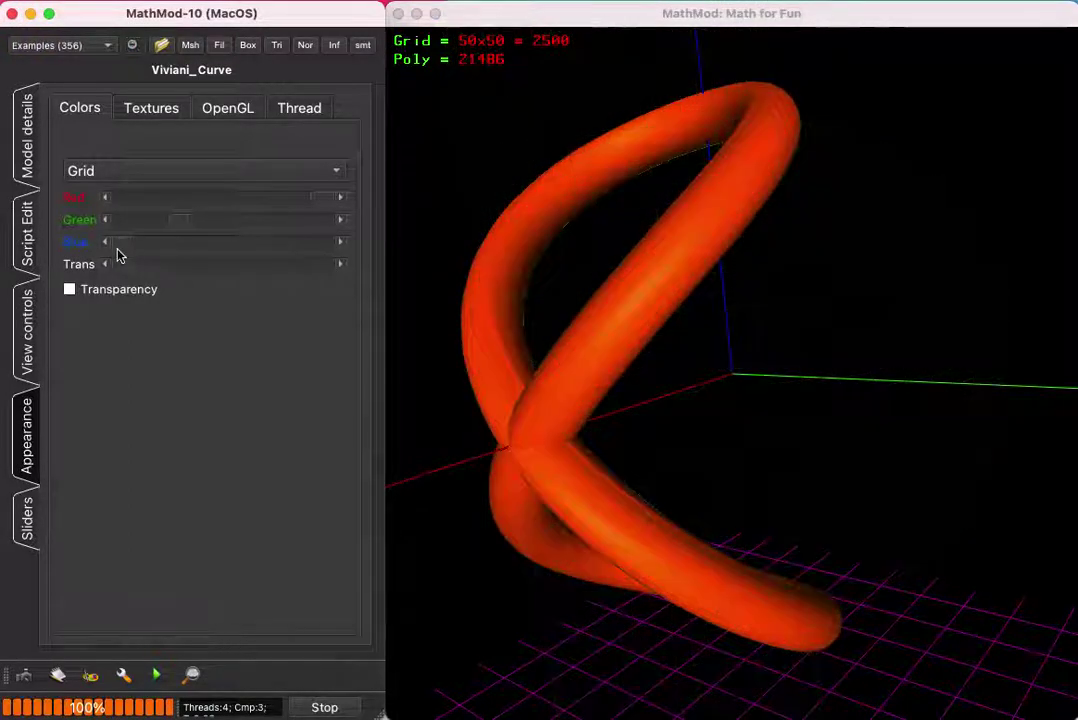
left_click_drag(601, 318, 733, 322)
right_click_drag(733, 322, 755, 230)
left_click_drag(755, 230, 698, 306)
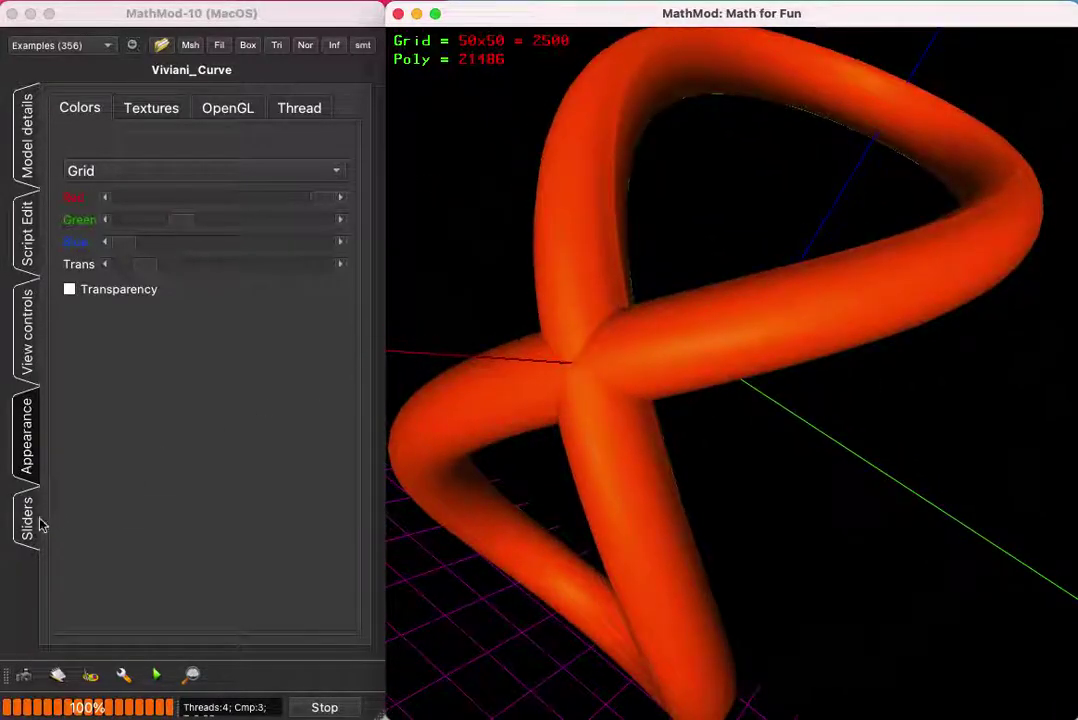
Set the radius parameter R to 3 and inspect the thinner curve from another angle
left_click(28, 520)
left_click_drag(222, 336, 224, 338)
left_click_drag(690, 222, 812, 240)
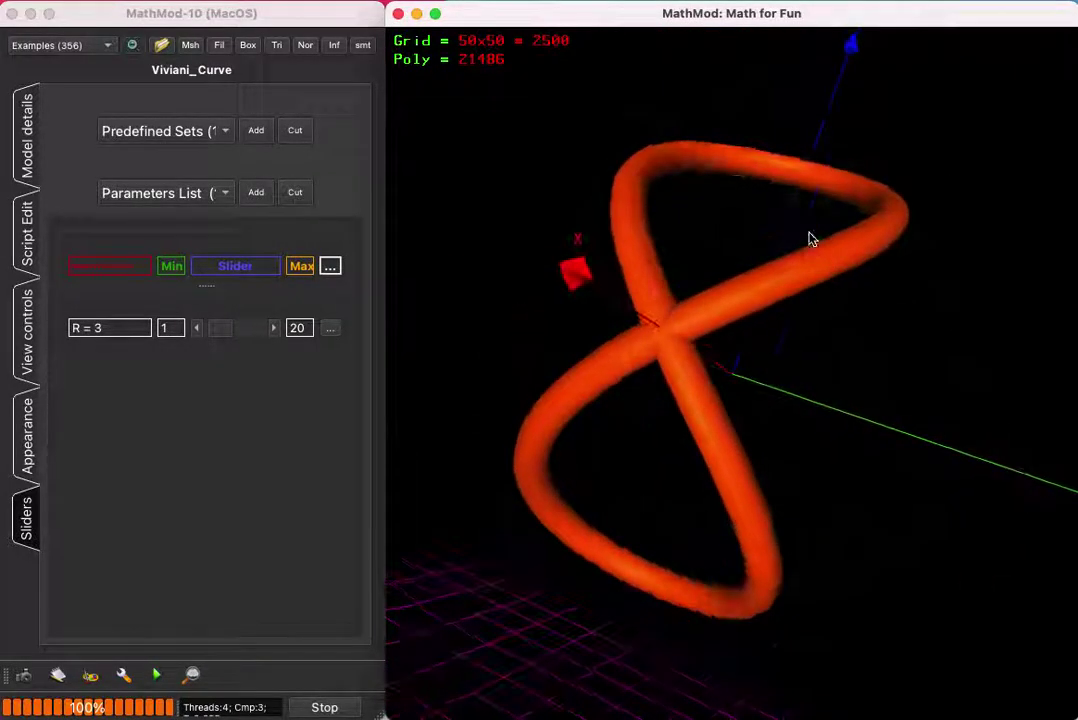
Make the Sphere partly visible again by adjusting its front surface transparency, and view it from the side
left_click(28, 438)
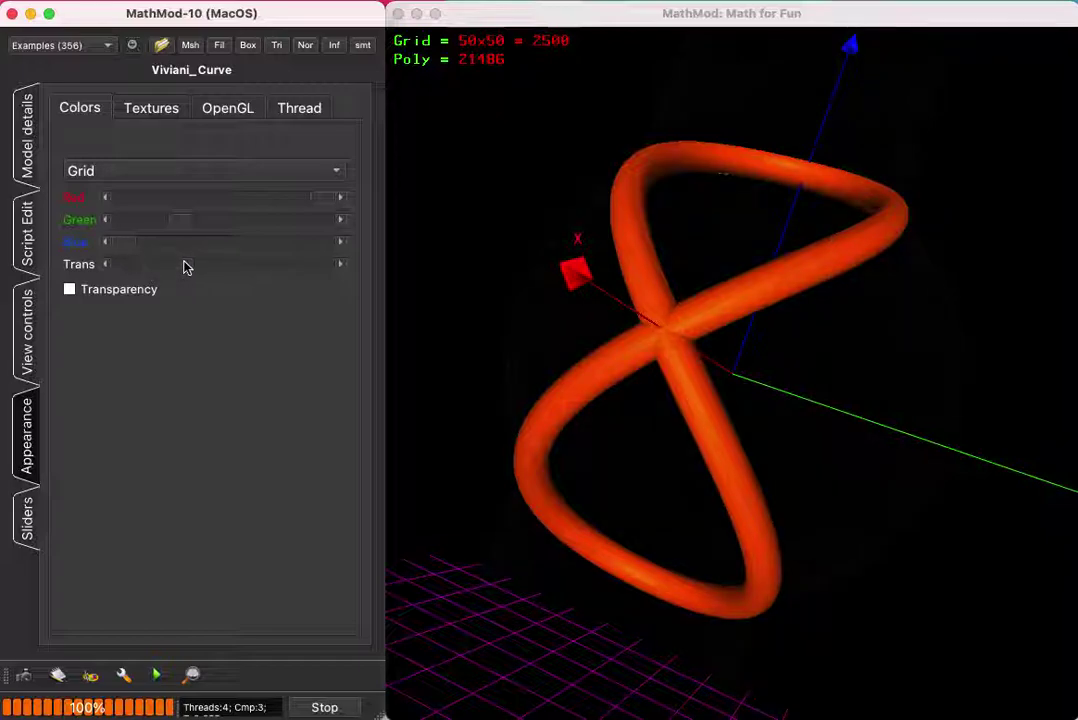
left_click(32, 162)
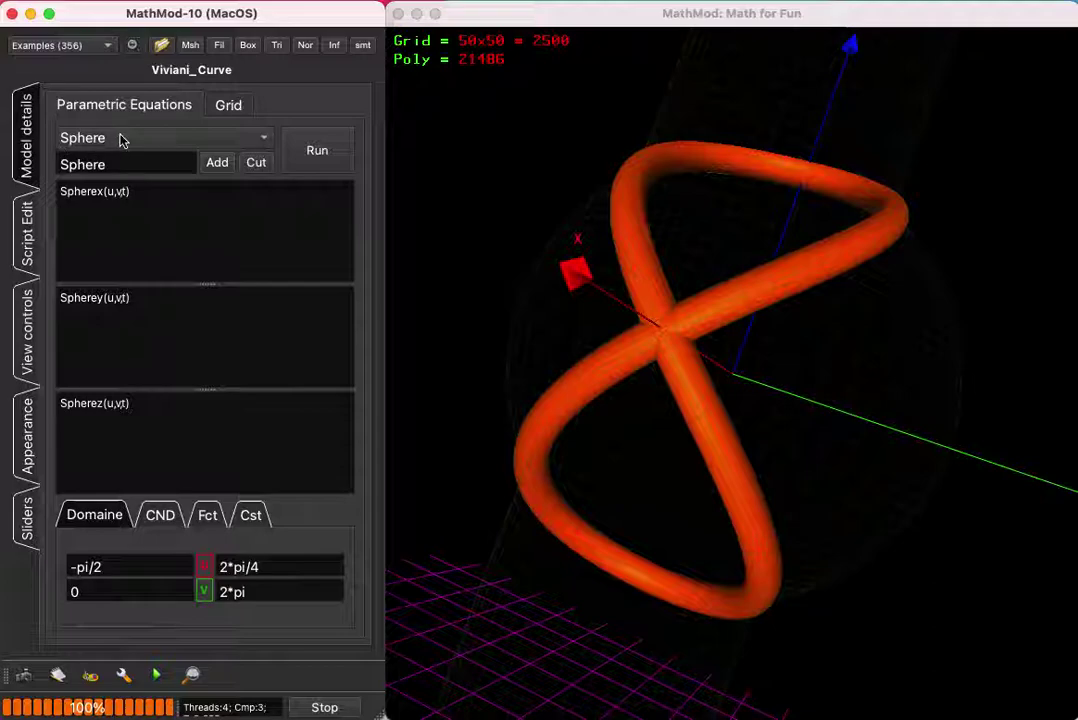
left_click(30, 428)
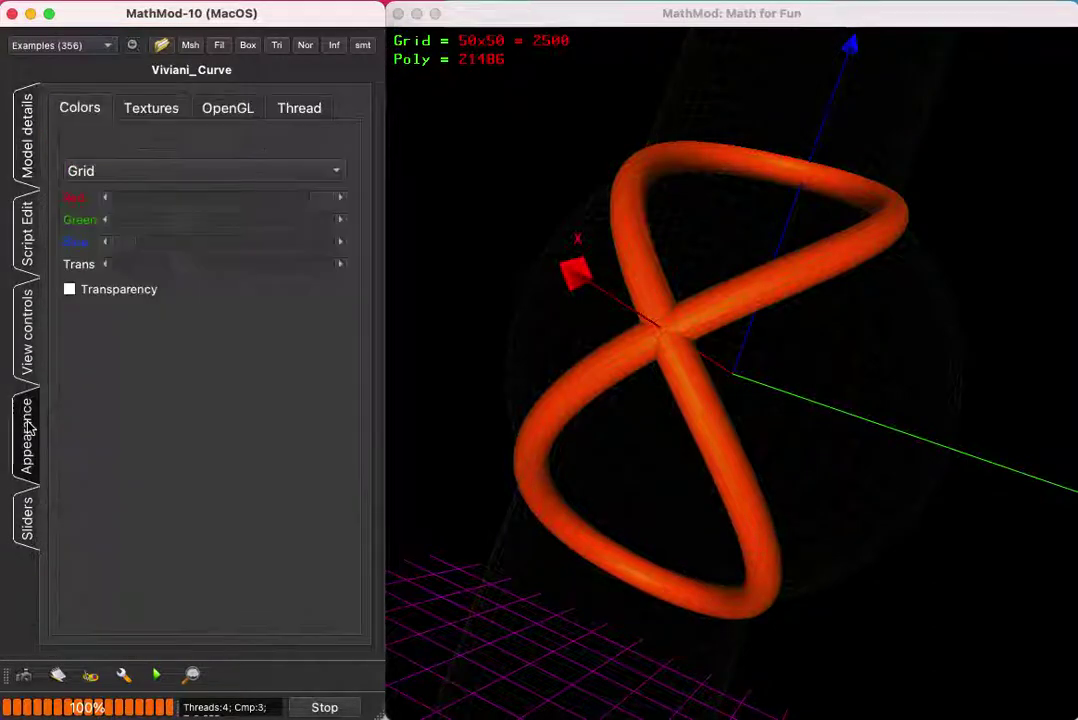
left_click(146, 172)
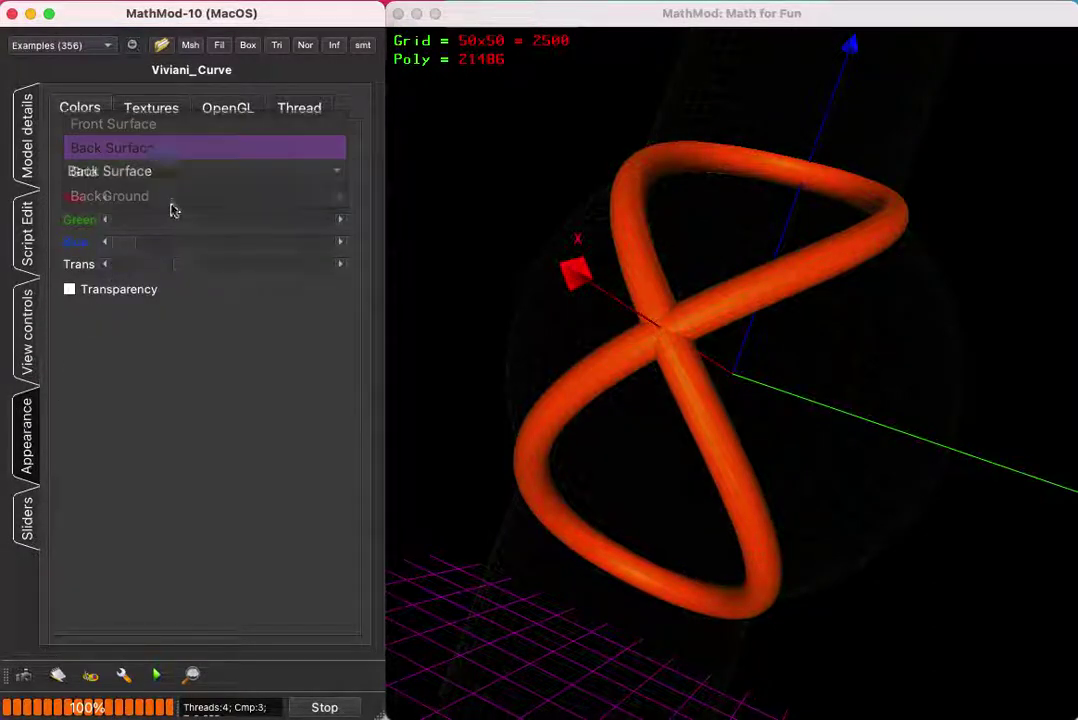
mouse_move(180, 268)
left_mouse_down()
mouse_move(70, 278)
mouse_move(173, 270)
left_mouse_up()
left_click_drag(590, 285, 379, 204)
left_click(133, 172)
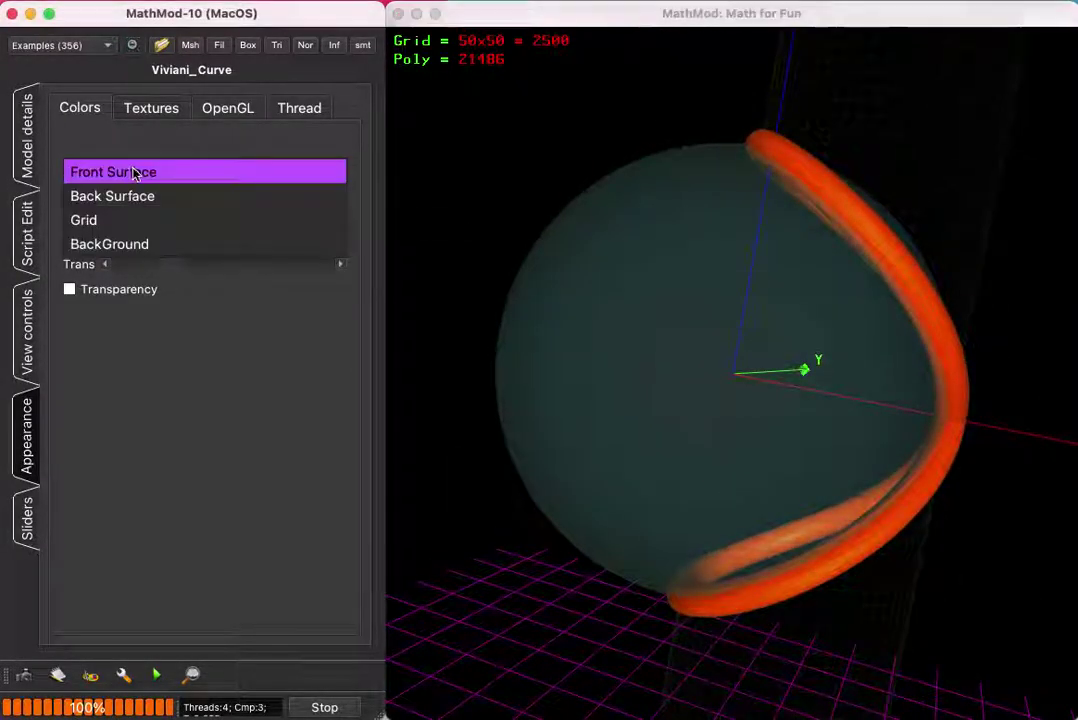
Make the Cylinder visible again as a translucent green surface by adjusting its front surface transparency
left_click(28, 145)
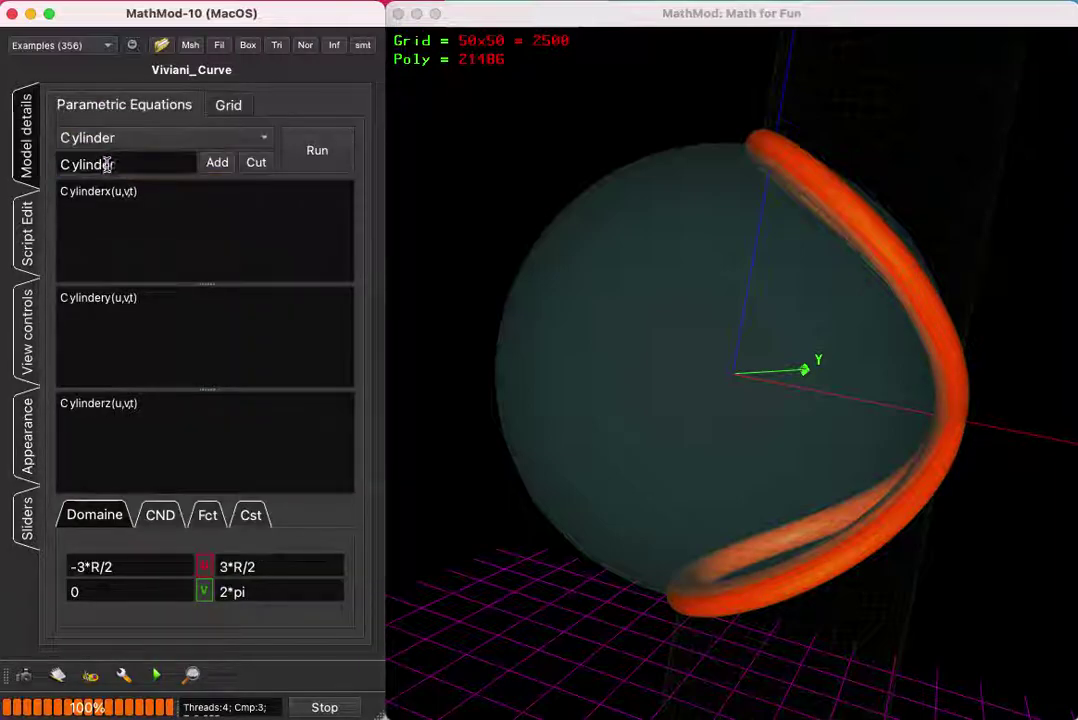
left_click(40, 437)
left_click_drag(176, 265, 231, 273)
left_click_drag(946, 272, 890, 332)
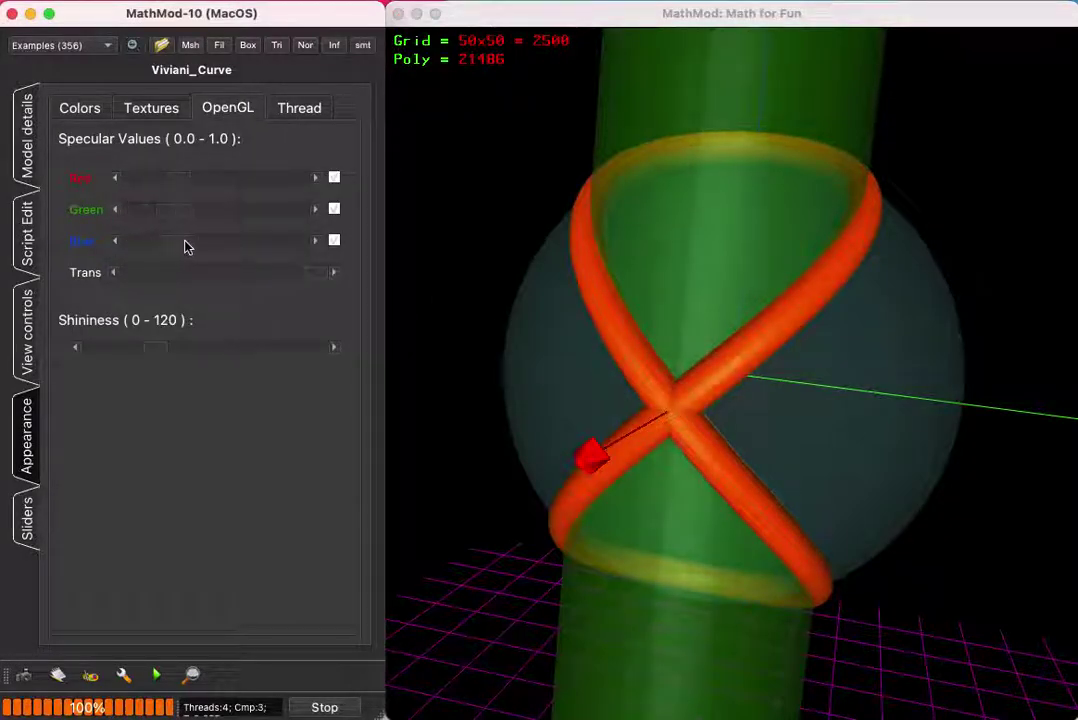
Lower the OpenGL shininess of the surfaces and inspect the highlights on the model from a closer angle
left_click_drag(509, 299, 480, 305)
mouse_move(139, 350)
left_mouse_down()
mouse_move(115, 349)
mouse_move(141, 352)
left_mouse_up()
left_click_drag(600, 420, 727, 334)
Set the radius parameter R to 2 and view the thicker curve from the side
left_click(28, 520)
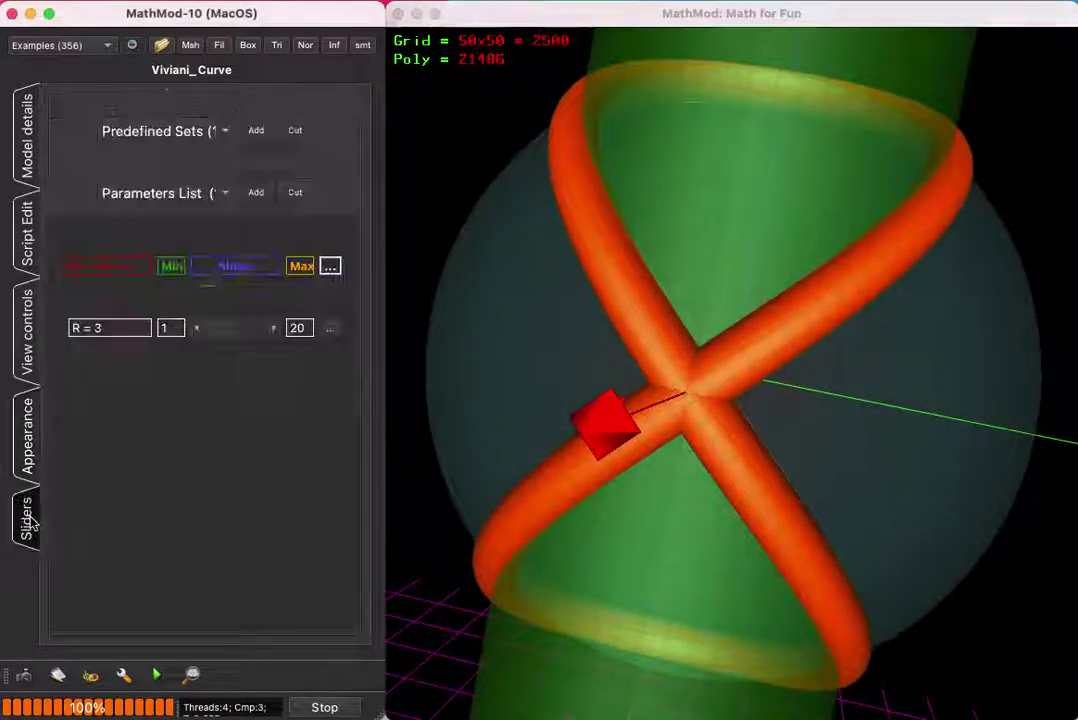
left_click(198, 329)
left_click_drag(578, 353, 476, 328)
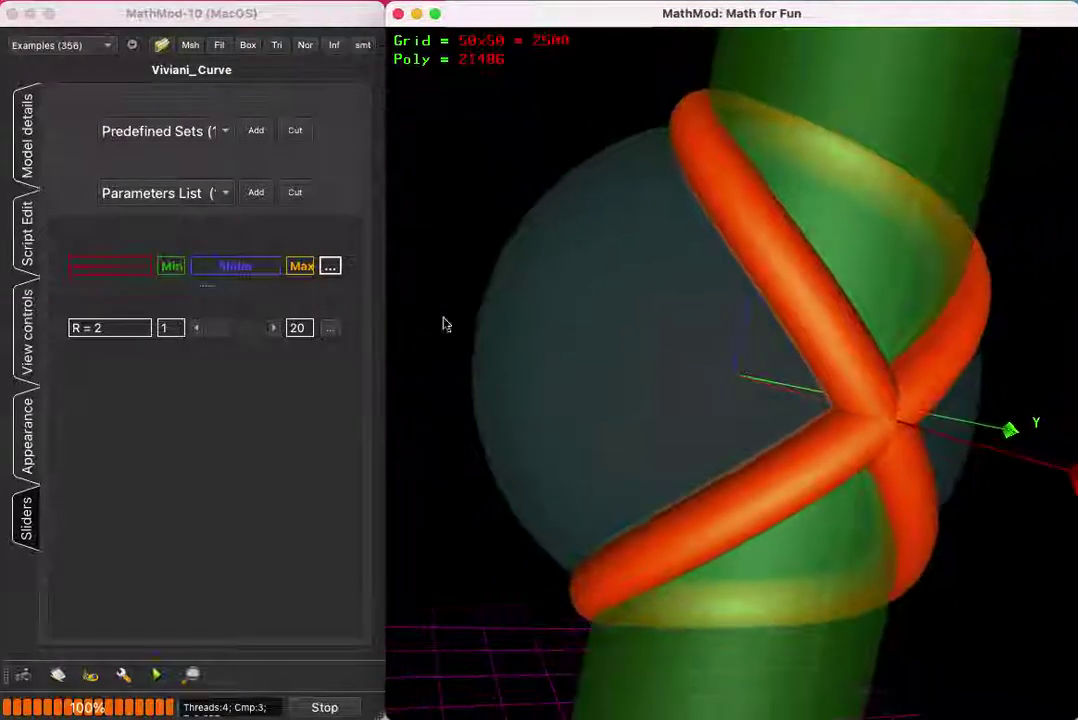
Reduce the OpenGL shininess slightly further and inspect the curve from a steeper angle
left_click(28, 437)
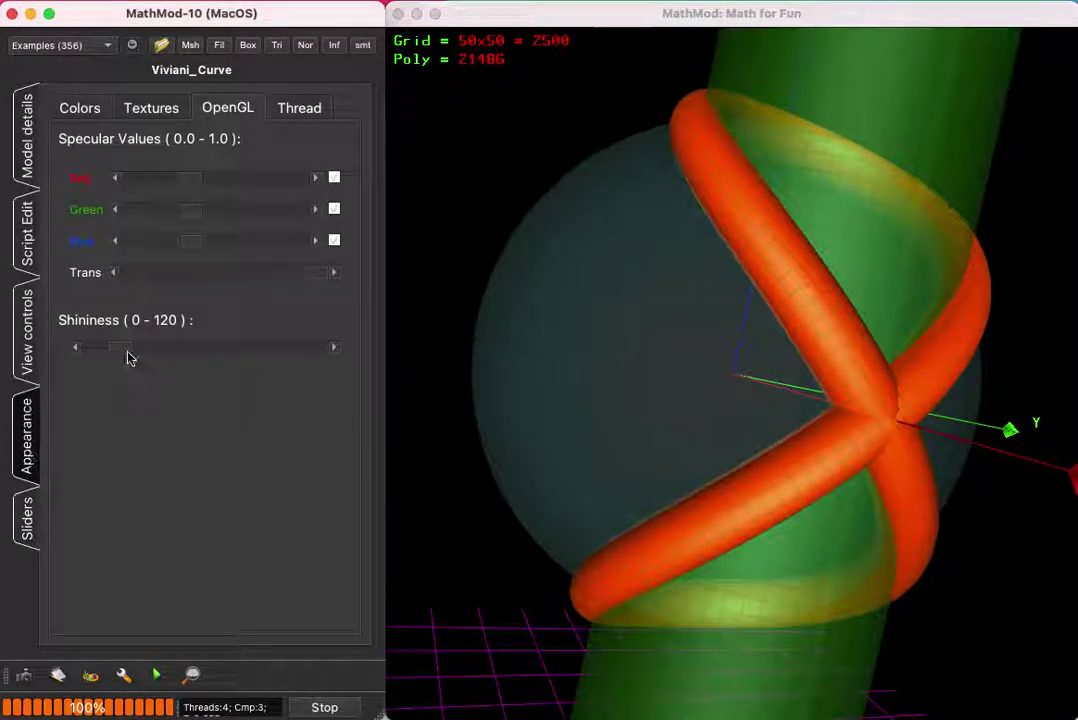
left_click_drag(107, 356, 119, 357)
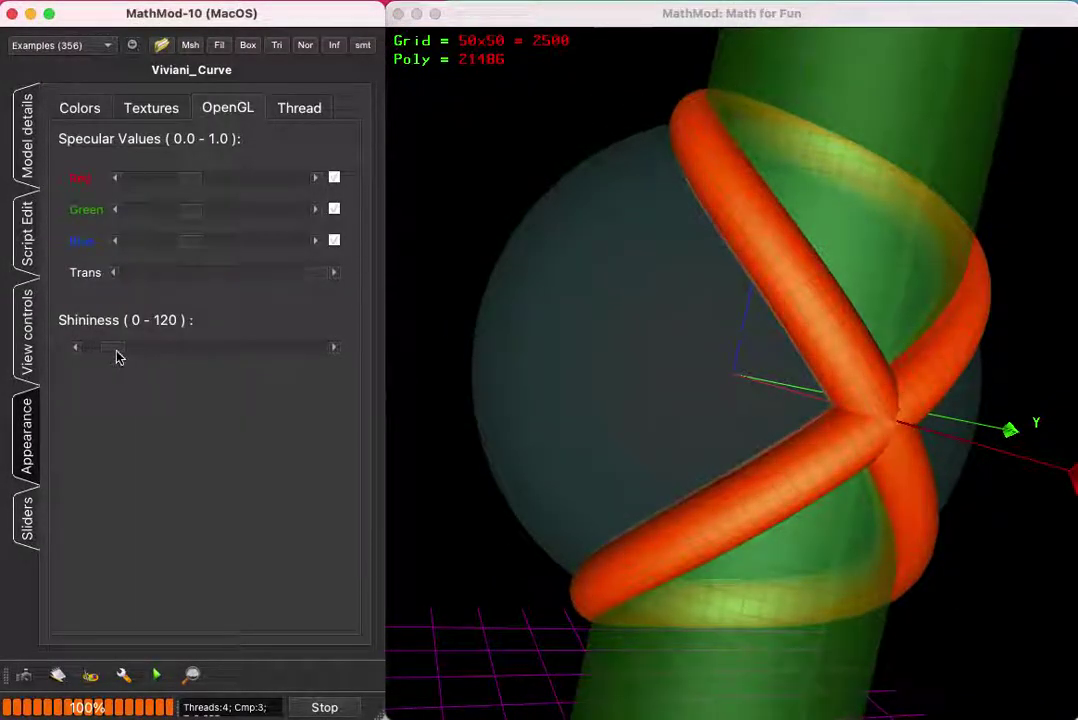
left_click_drag(487, 342, 713, 319)
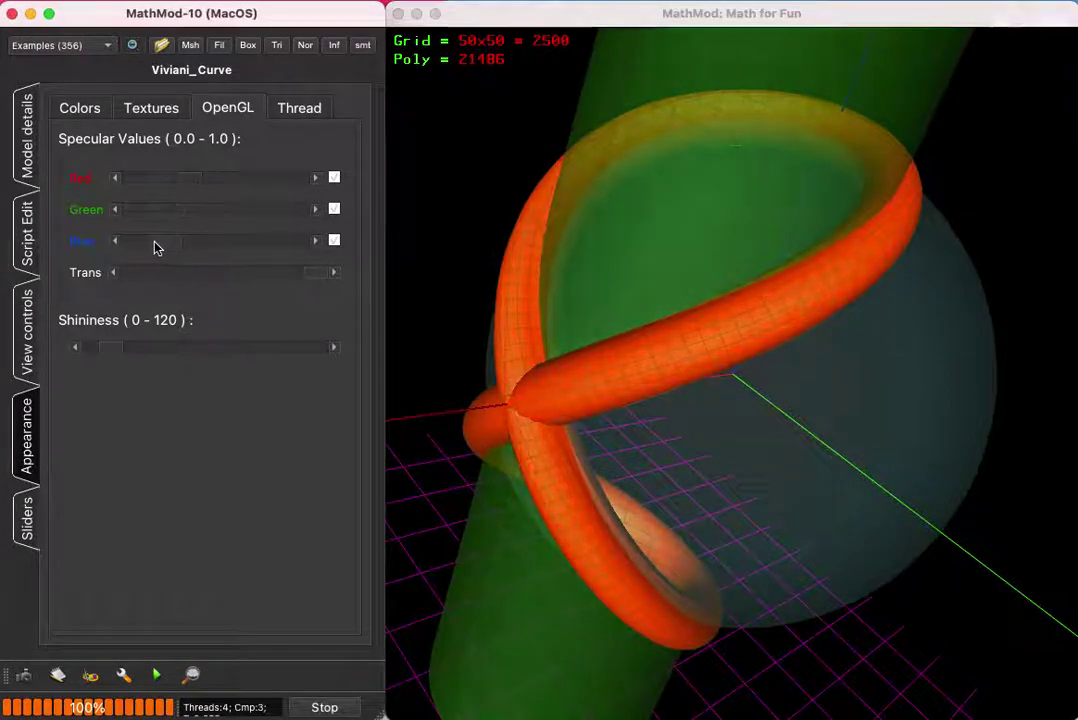
Raise the OpenGL specular values to brighten the highlights, and inspect the surfaces from several angles
left_click_drag(155, 243, 280, 243)
mouse_move(572, 333)
left_mouse_down()
mouse_move(712, 351)
mouse_move(775, 390)
mouse_move(758, 435)
mouse_move(703, 427)
mouse_move(628, 339)
mouse_move(619, 299)
mouse_move(522, 390)
mouse_move(414, 375)
mouse_move(813, 310)
mouse_move(569, 354)
left_mouse_up()
left_click_drag(874, 341, 1018, 488)
Animate the model's rotation about the X axis only, adjusting the X rotation value, and view it closer
left_click_drag(700, 375, 737, 408)
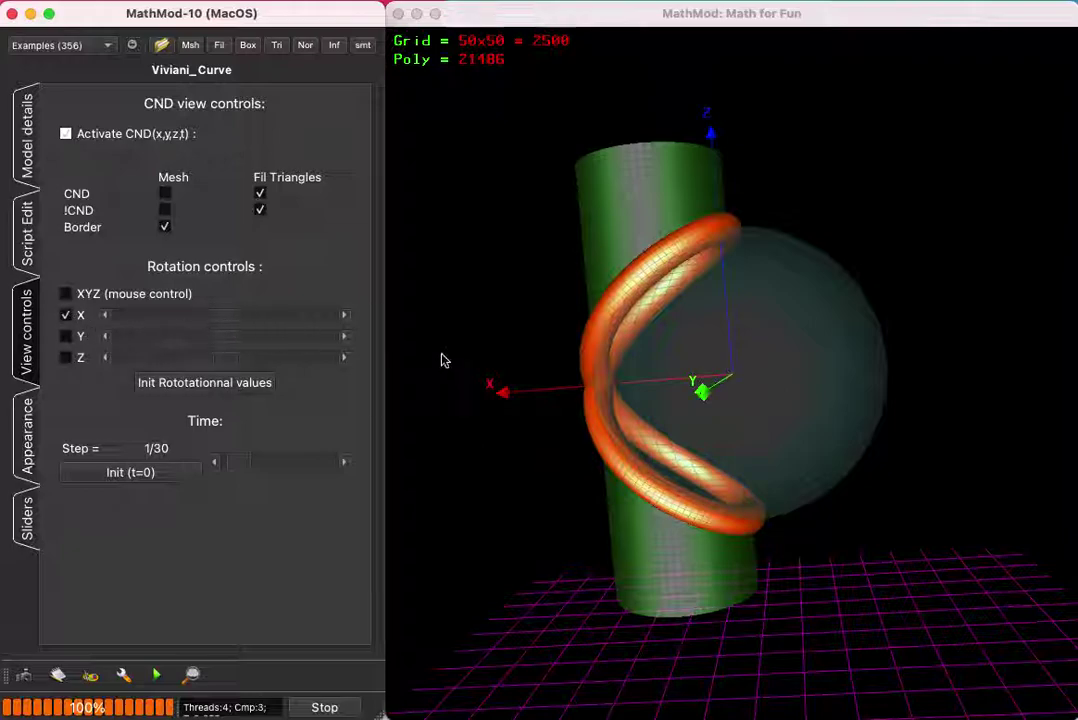
left_click_drag(577, 361, 592, 356)
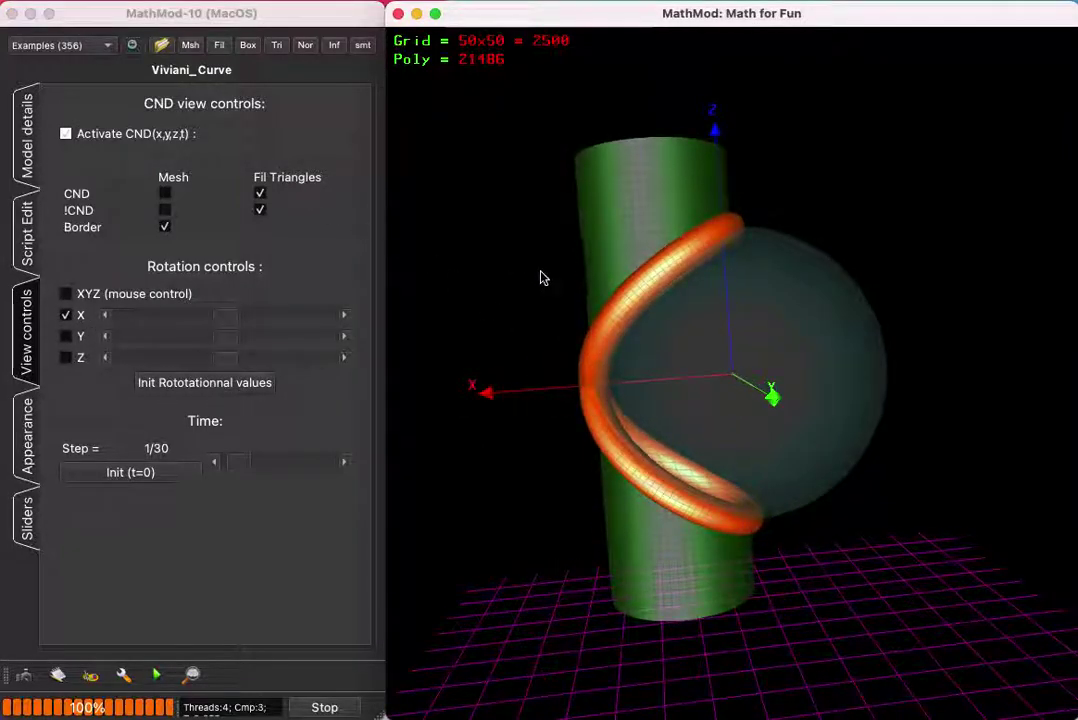
left_click_drag(566, 299, 640, 301)
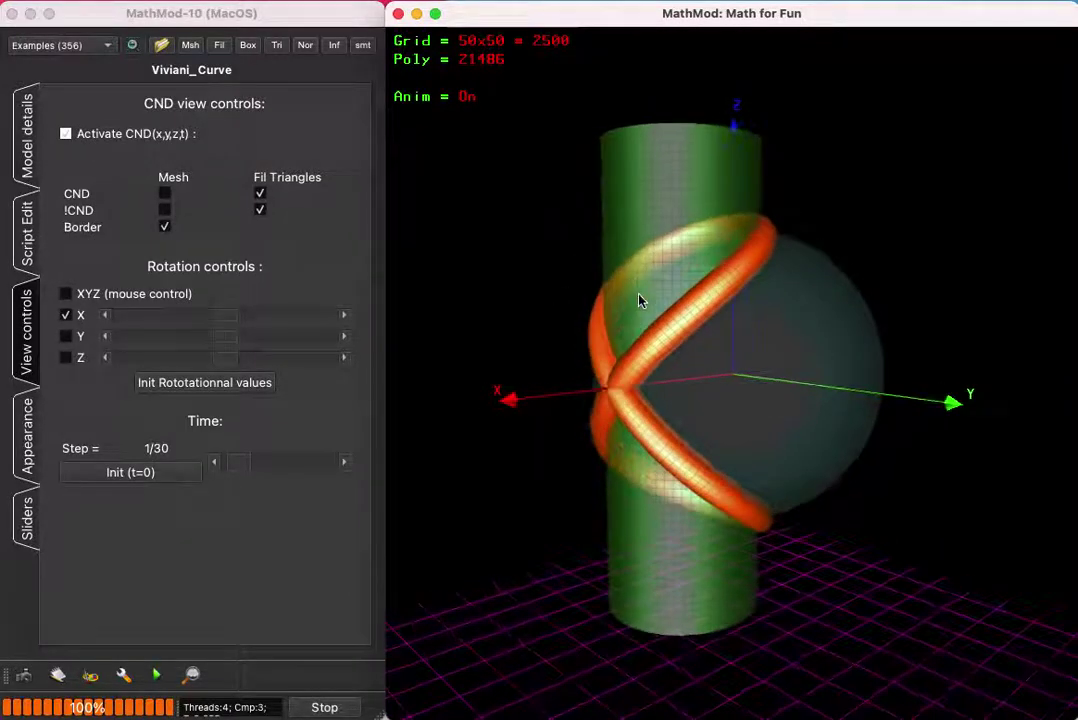
left_click(227, 320)
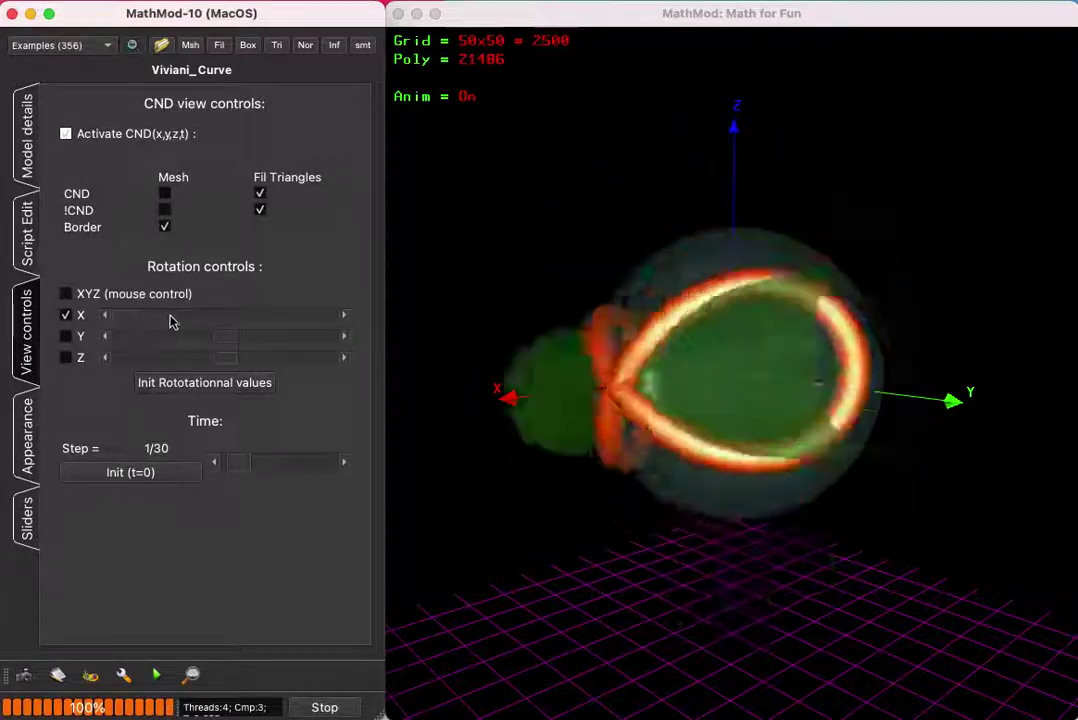
scroll(685, 370, "up", 10)
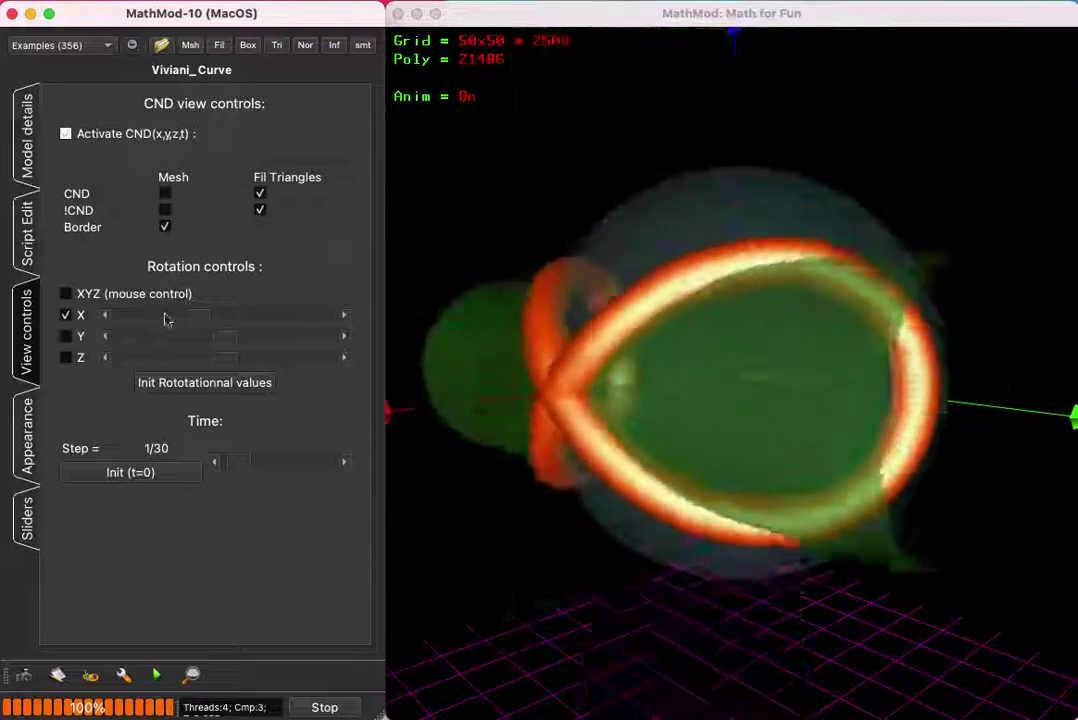
Switch the animated rotation to the Y axis only, raise its rotation value and watch from another angle
left_click(67, 316)
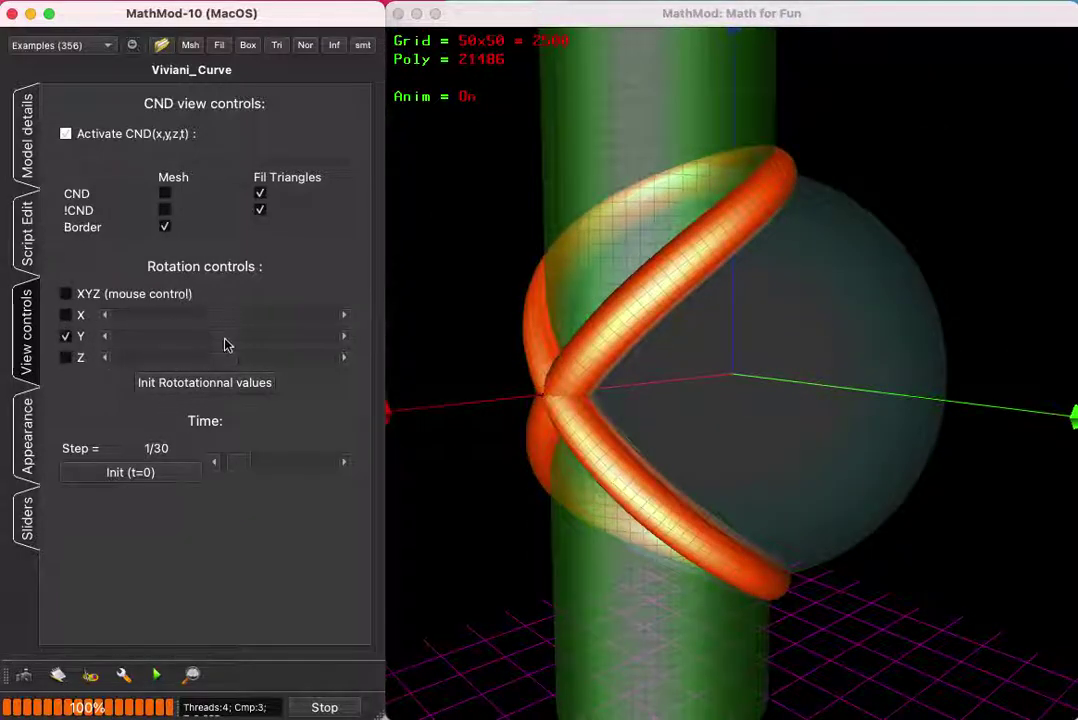
mouse_move(224, 346)
left_mouse_down()
mouse_move(183, 342)
mouse_move(238, 344)
left_mouse_up()
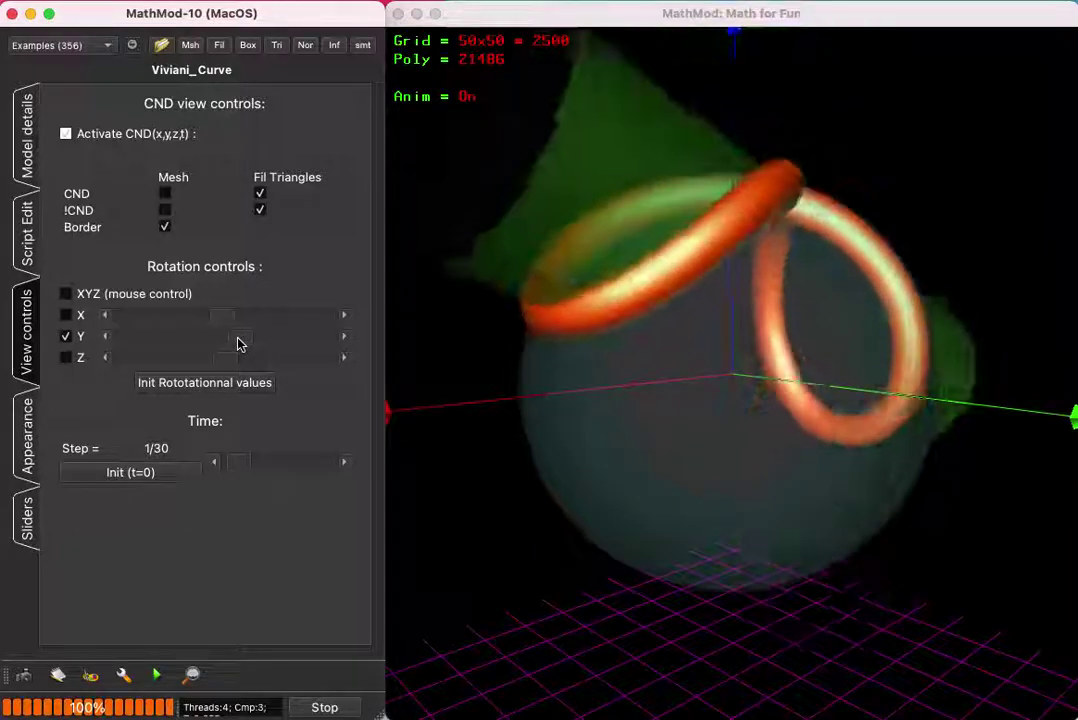
left_click(636, 315)
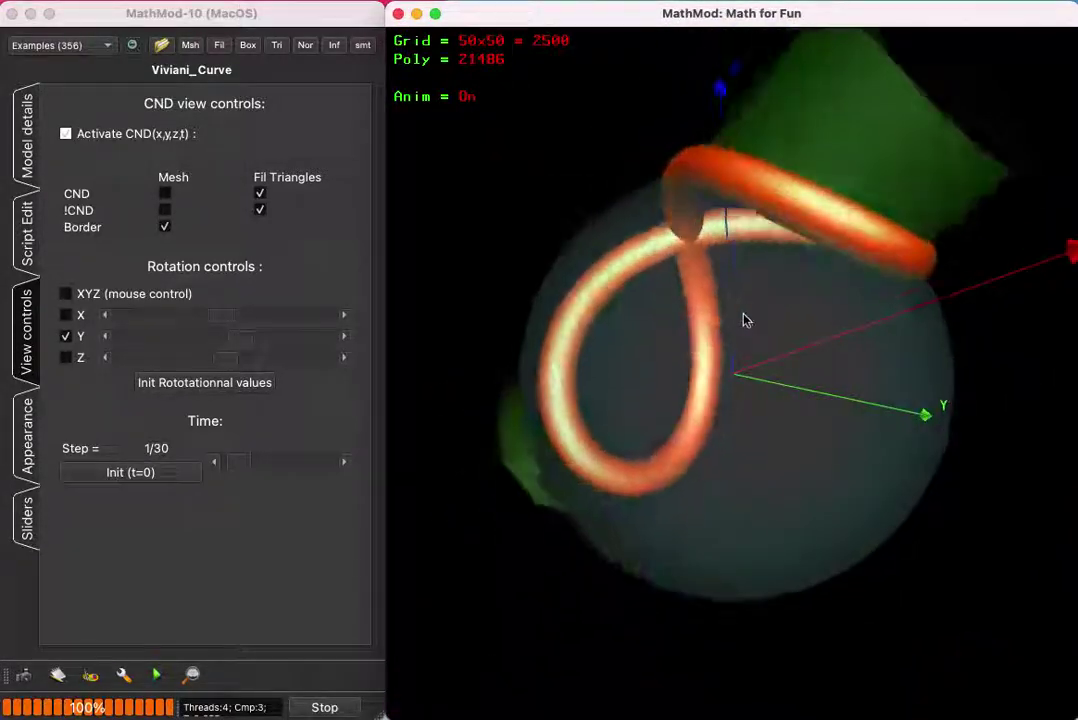
Switch the animated rotation to the Z axis only and lower its rotation value
left_click(67, 338)
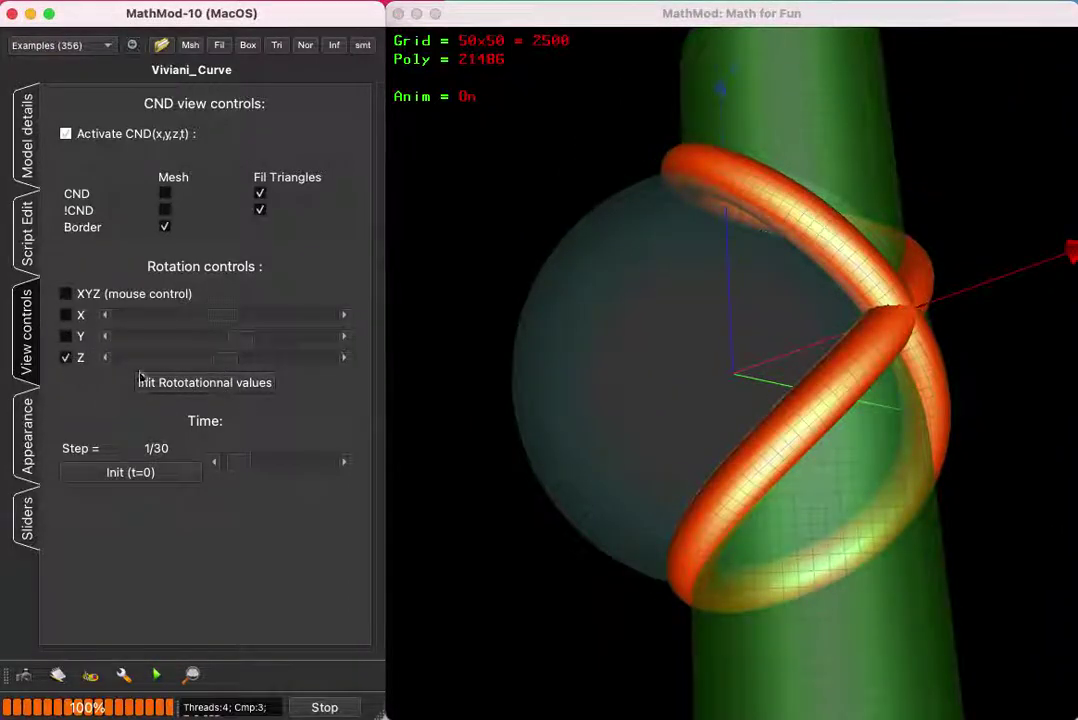
left_click_drag(227, 364, 202, 366)
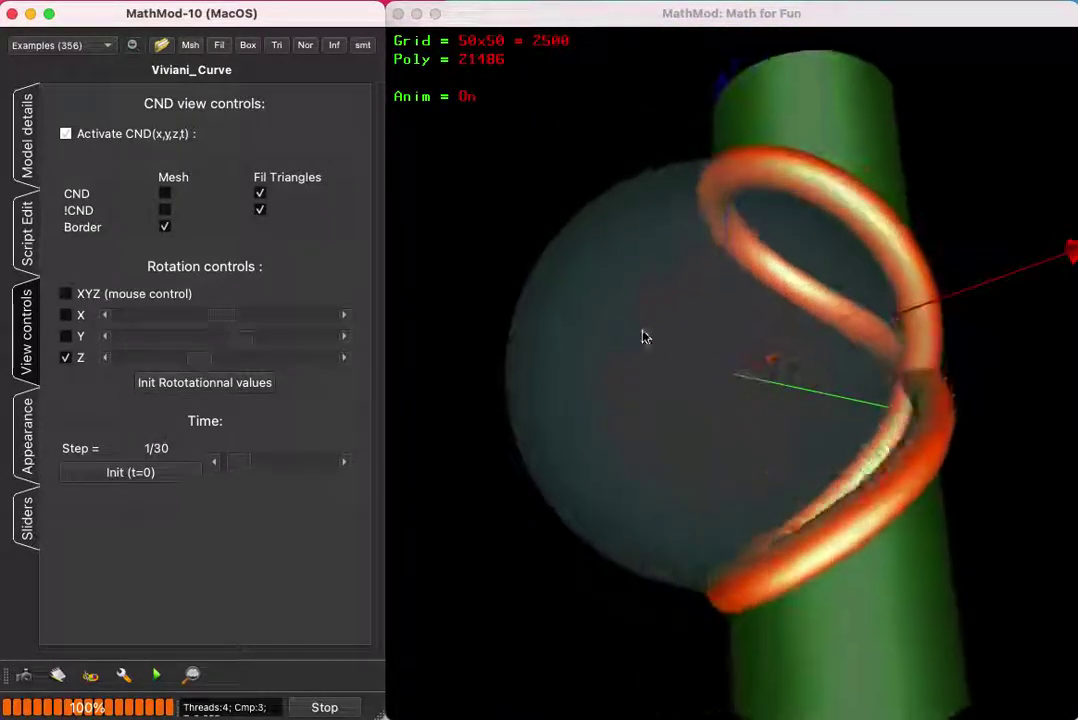
Inspect the model's Z-axis rotation from other angles and closer up
left_click(698, 397)
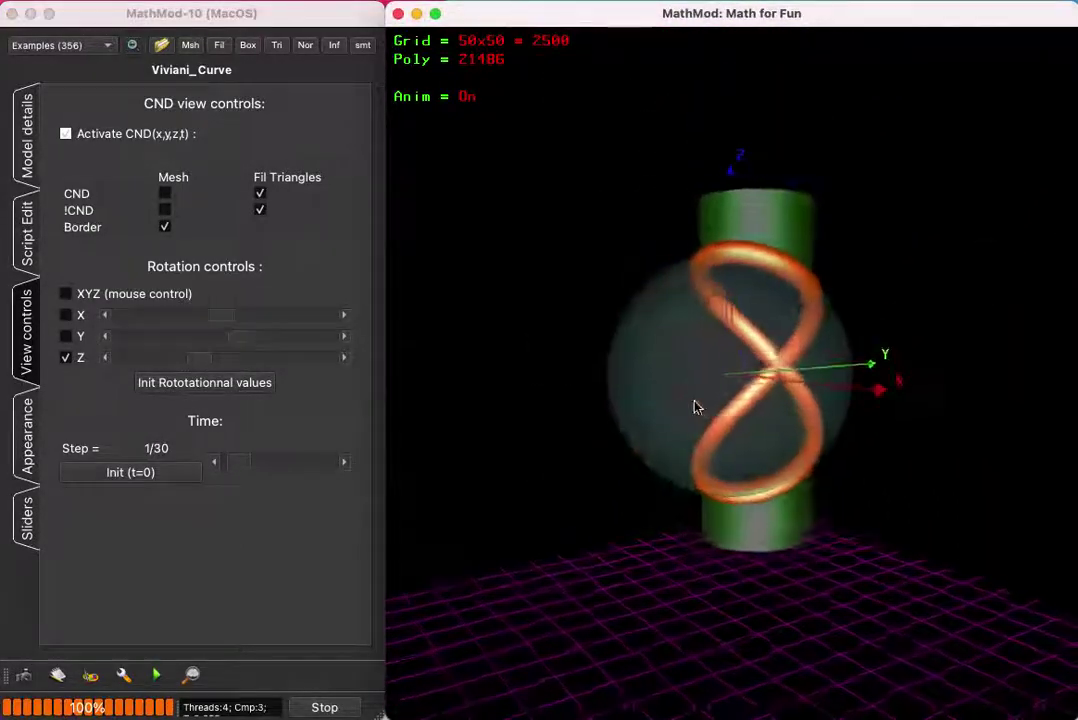
scroll(731, 391, "up", 5)
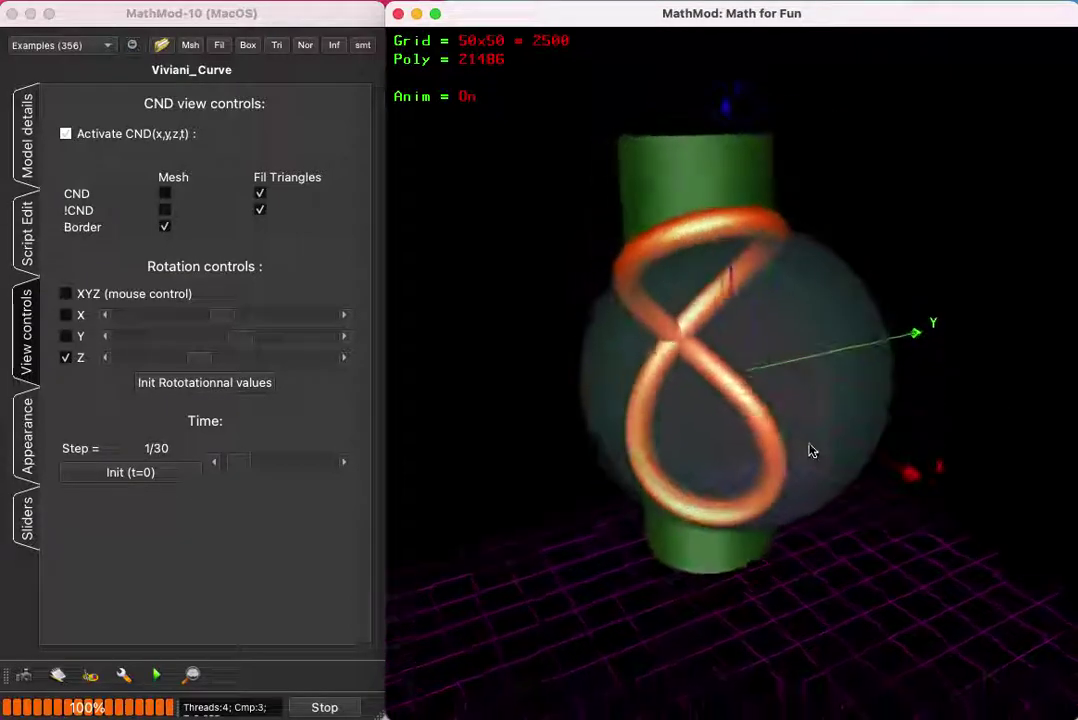
scroll(829, 418, "up", 2)
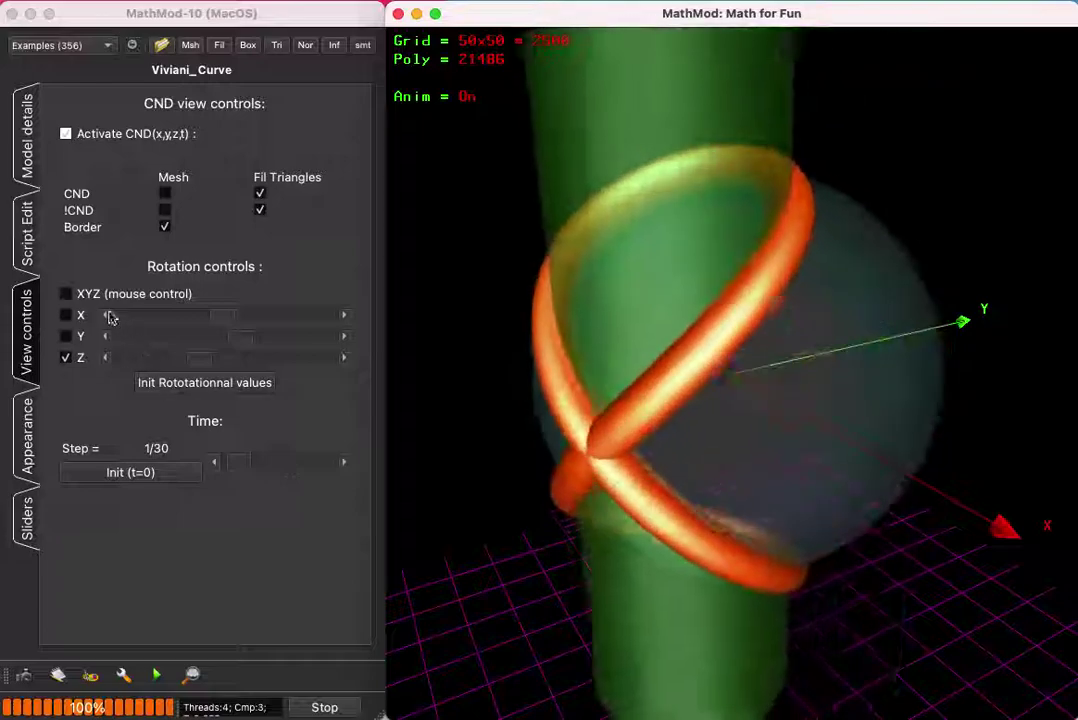
Enable XYZ mouse-controlled rotation alongside the Z-axis animation, disable it again, and inspect the spinning model
left_click(66, 294)
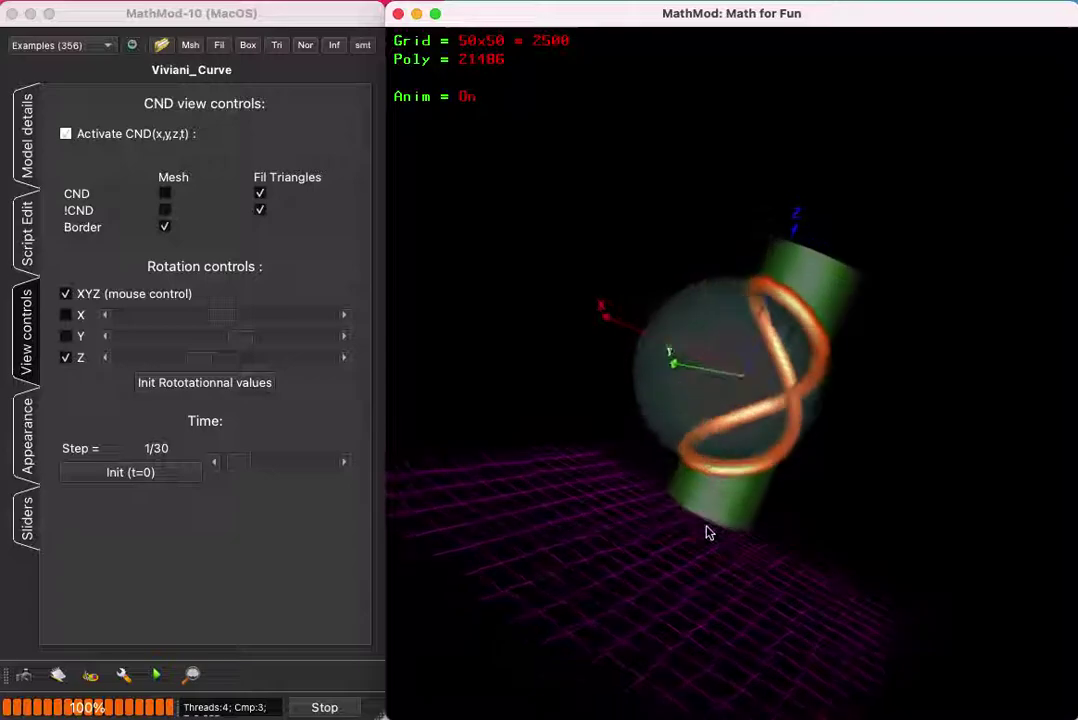
left_click(82, 316)
left_click(82, 316)
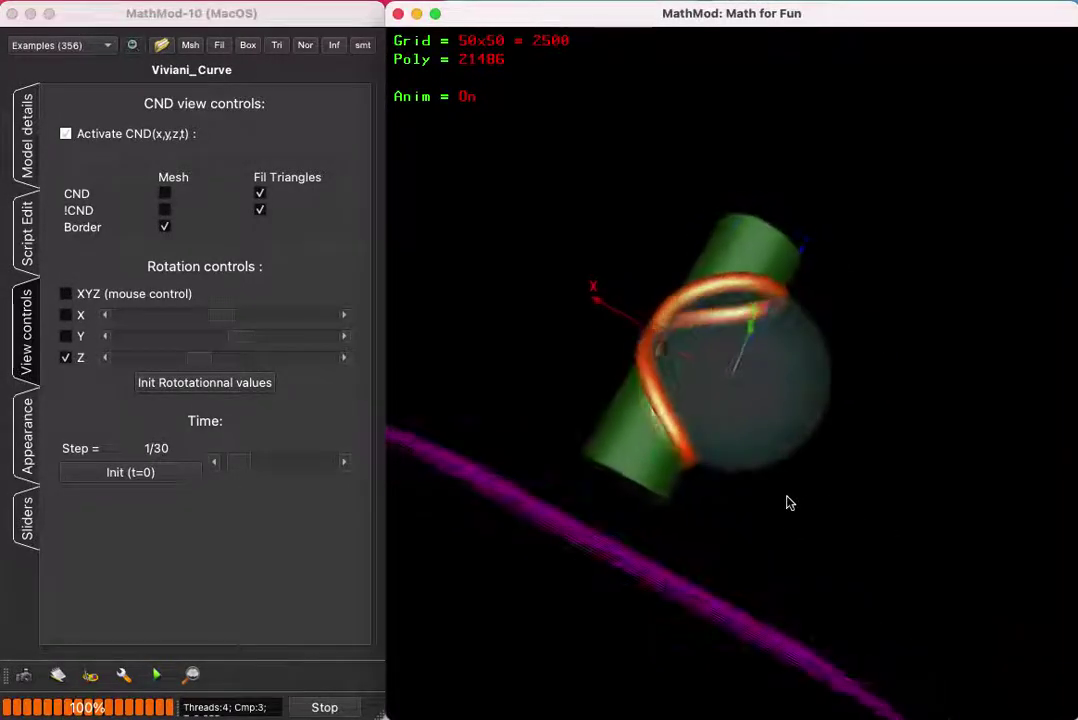
scroll(784, 488, "up", 5)
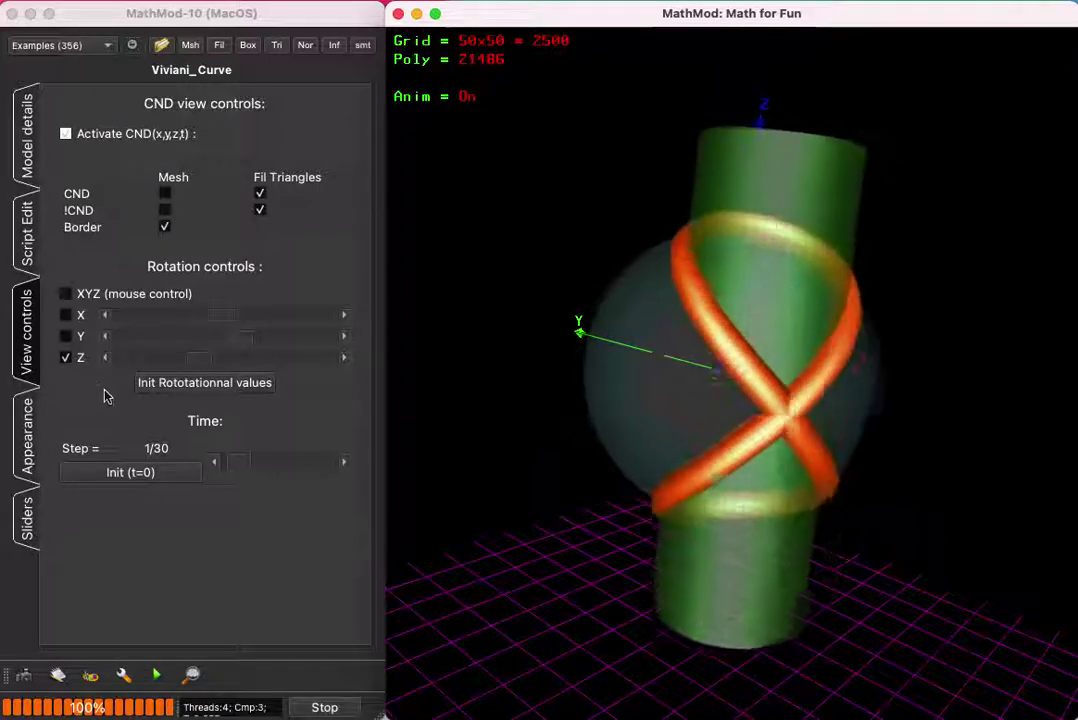
Stop the Z-axis rotation animation and view the still model closer from another angle
left_click(65, 357)
left_click(620, 415)
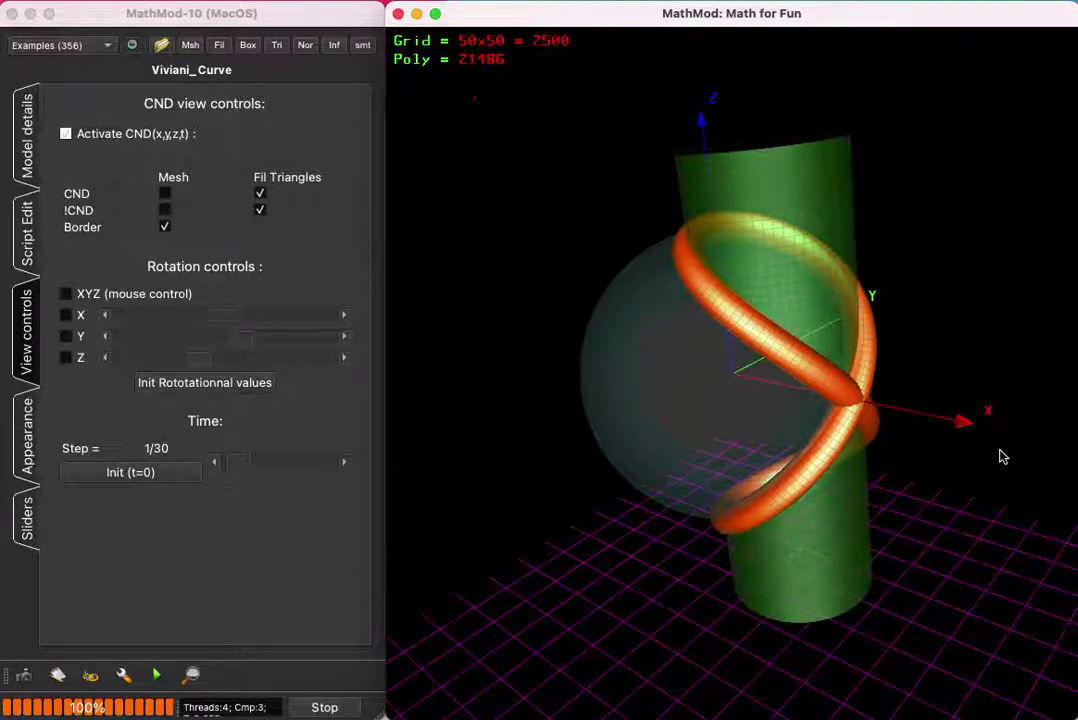
scroll(931, 430, "up", 5)
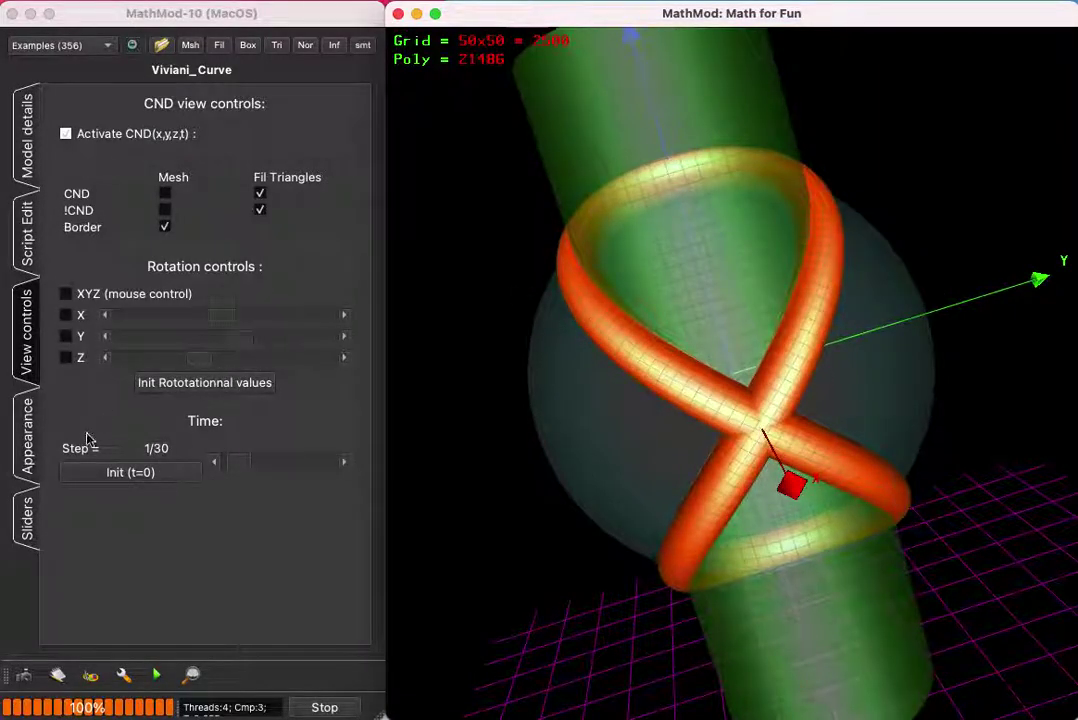
Lower the R parameter slightly, raise it to 15, and inspect the curve from several angles at each setting
left_click(27, 527)
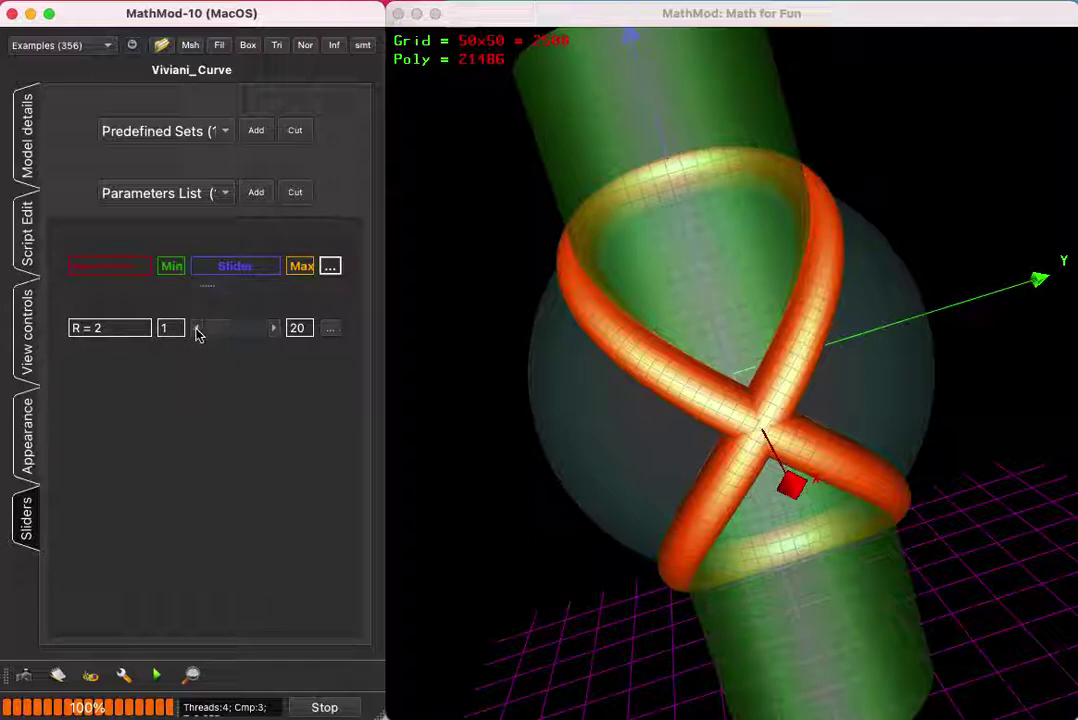
left_click(197, 333)
left_click_drag(760, 322, 977, 306)
left_click_drag(720, 311, 561, 342)
left_click_drag(219, 332, 244, 335)
left_click_drag(428, 332, 618, 322)
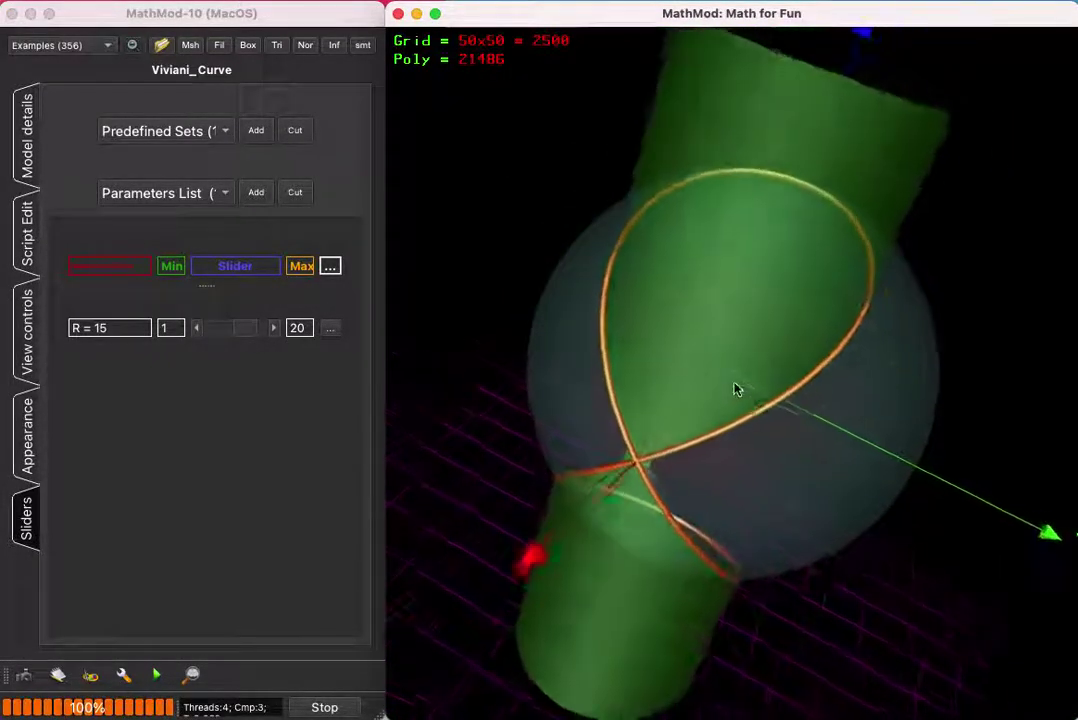
Reduce the R parameter to 7 and then to 2, checking the model from different angles
left_click_drag(248, 333, 229, 333)
left_click_drag(430, 340, 666, 363)
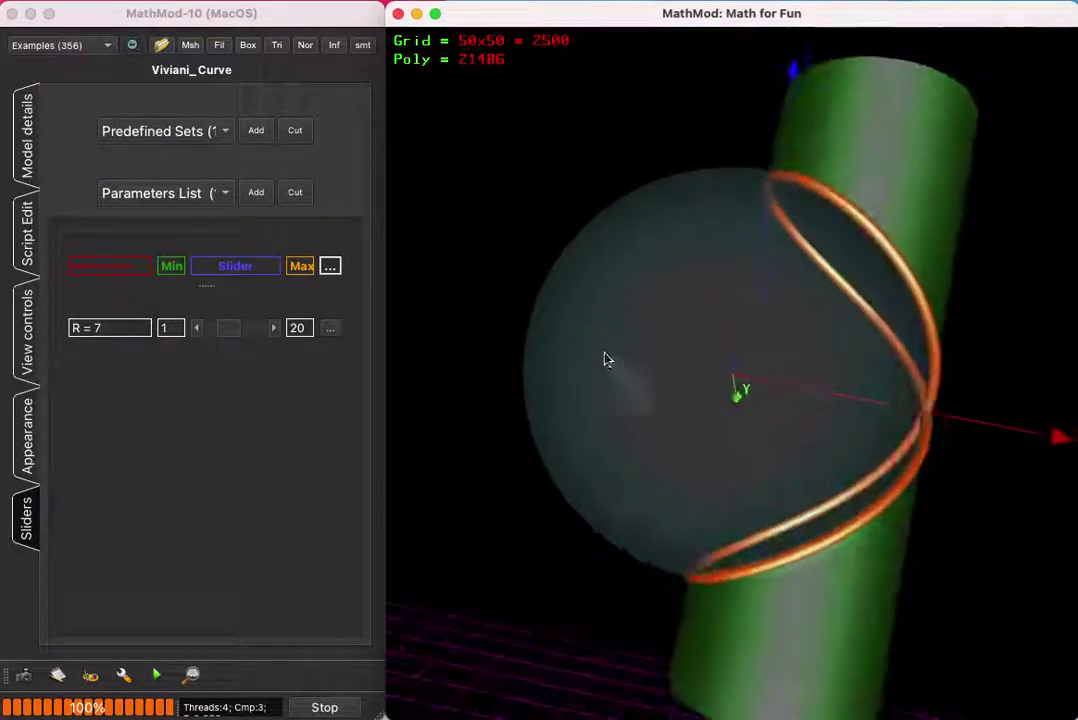
left_click_drag(226, 334, 217, 332)
left_click_drag(605, 268, 568, 322)
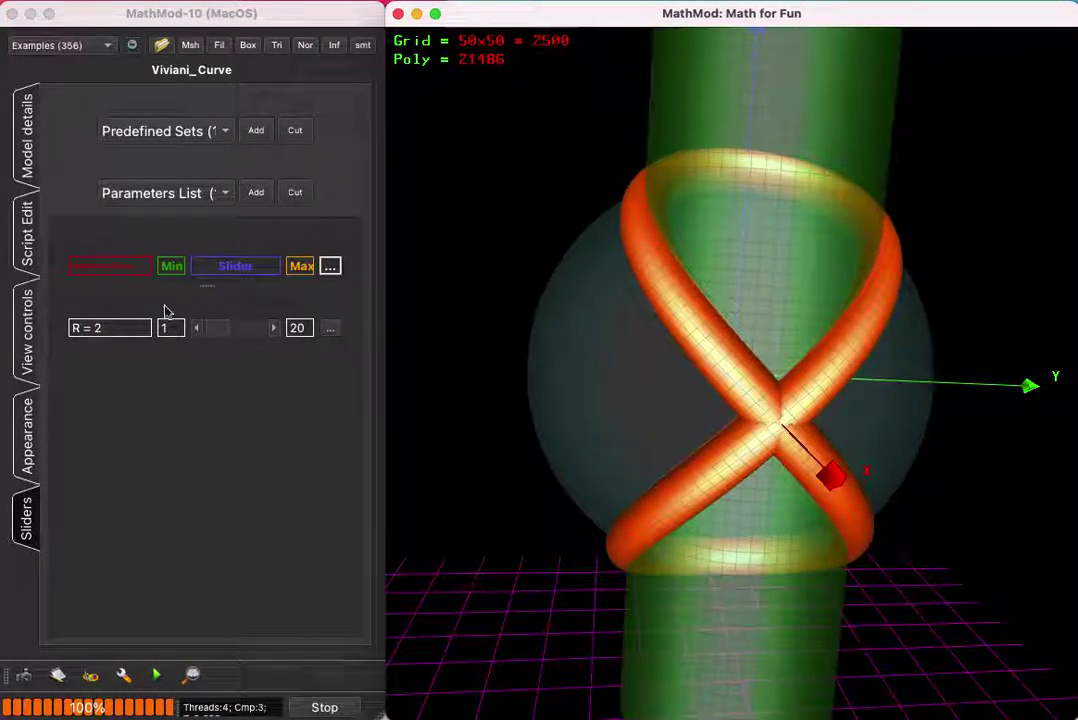
Examine the curve, sphere and cylinder definitions and grid settings in the model script alongside the rotated model
left_click(28, 238)
scroll(156, 405, "down", 8)
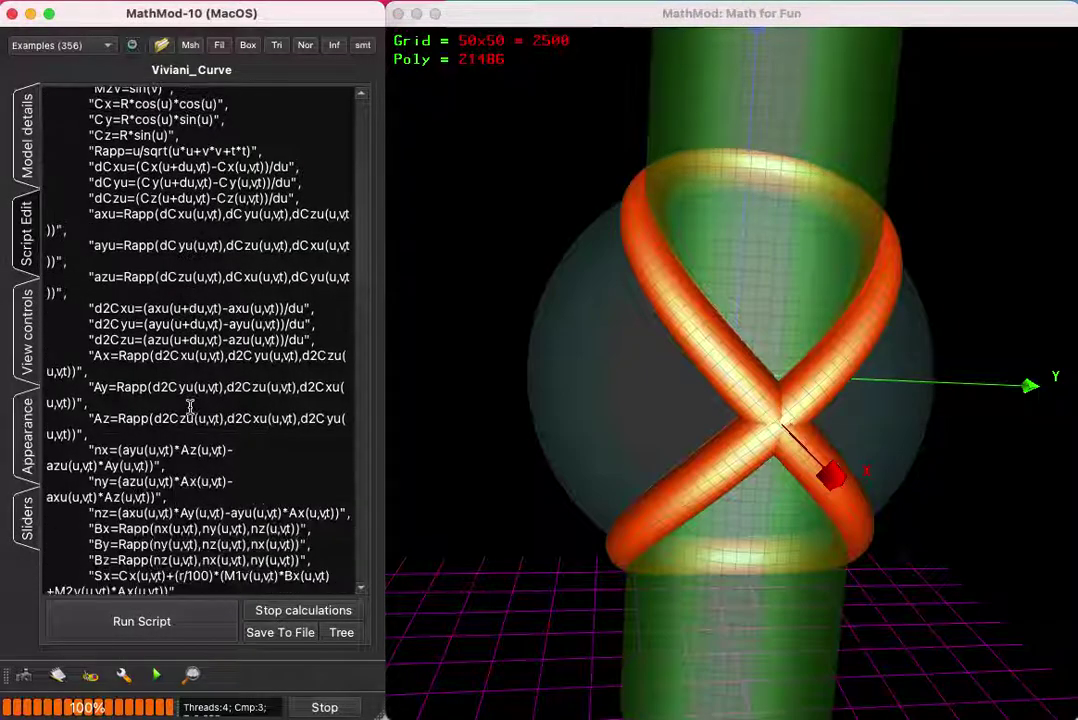
scroll(190, 407, "down", 9)
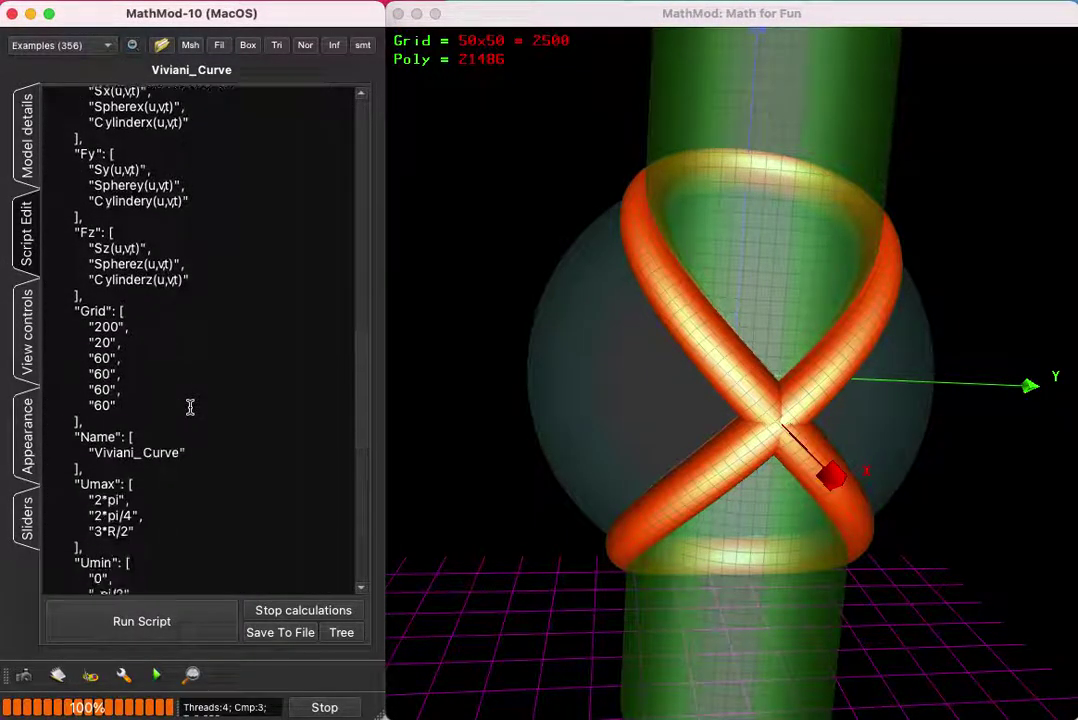
left_click_drag(758, 306, 811, 298)
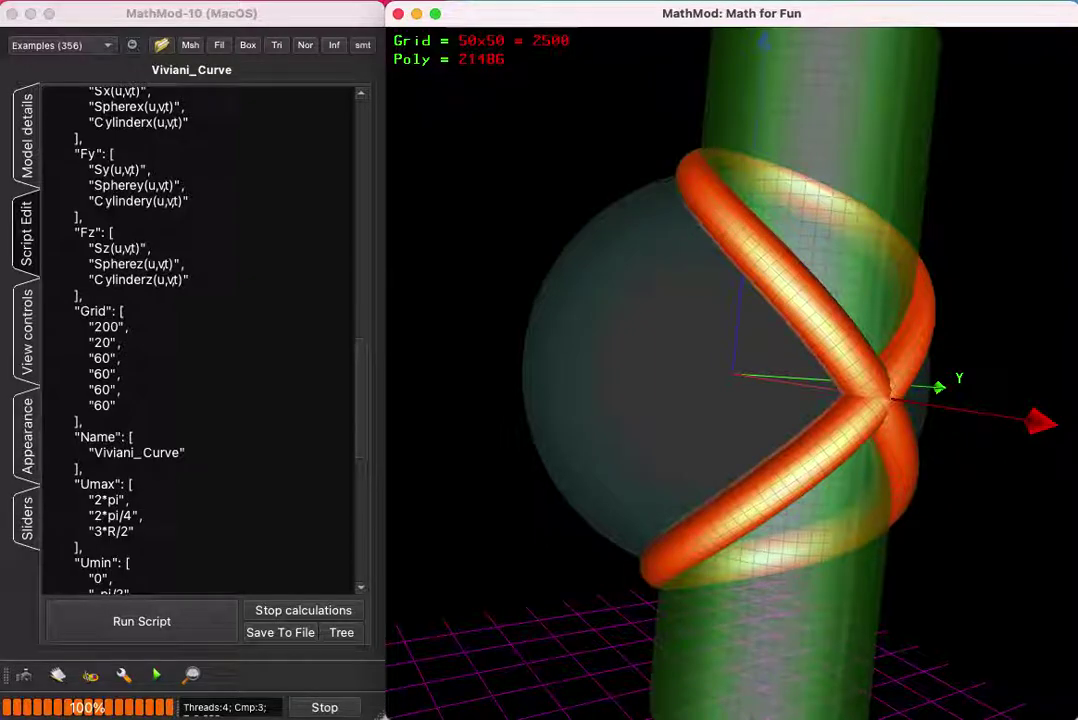
right_click(237, 196)
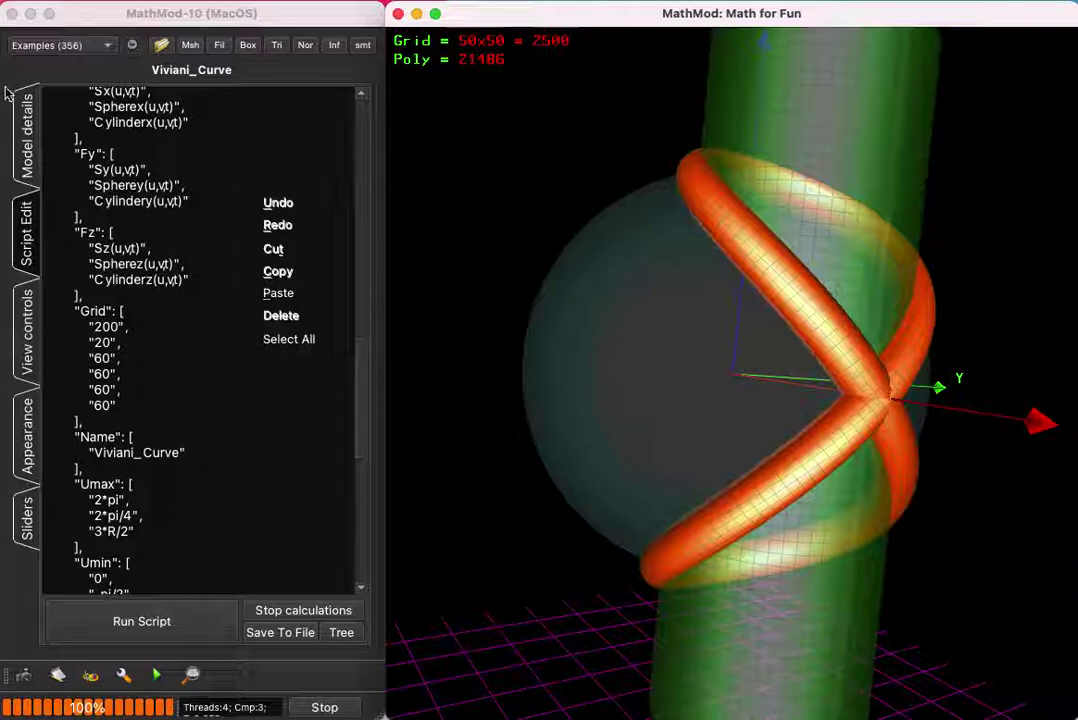
left_click(55, 420)
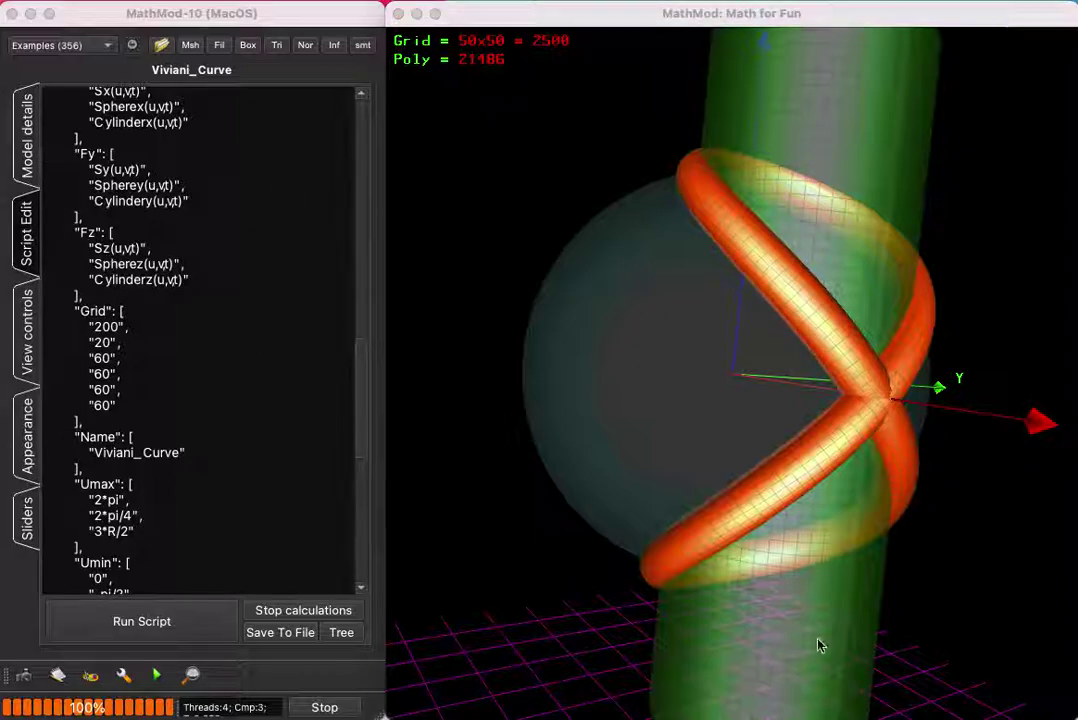
left_click(842, 647)
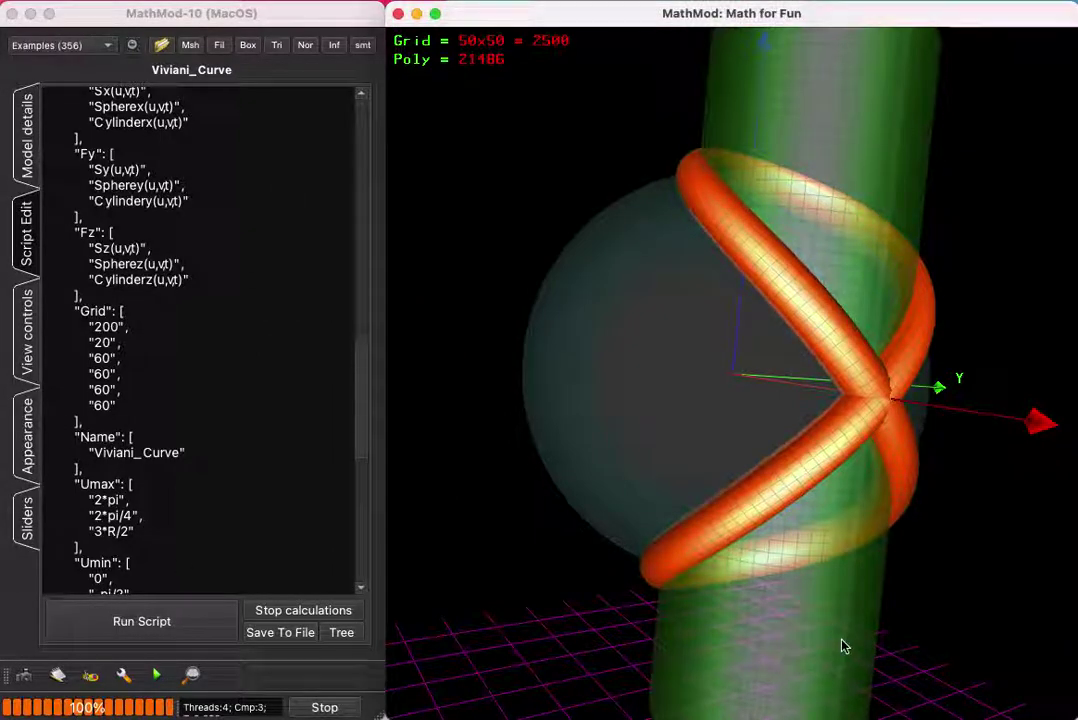